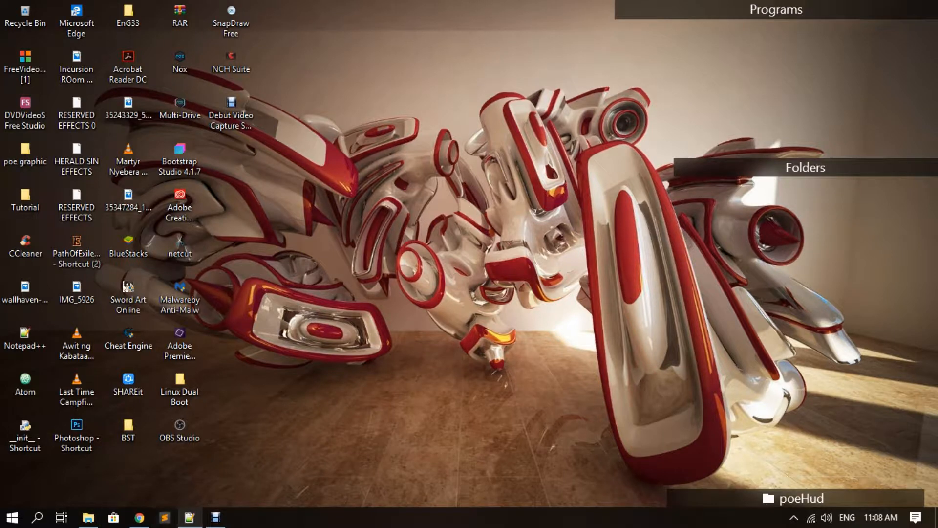
# - Bring up the Notepad++ notes and review the Linux Mint and USB Universal Installer download links
pyautogui.click(189, 517)
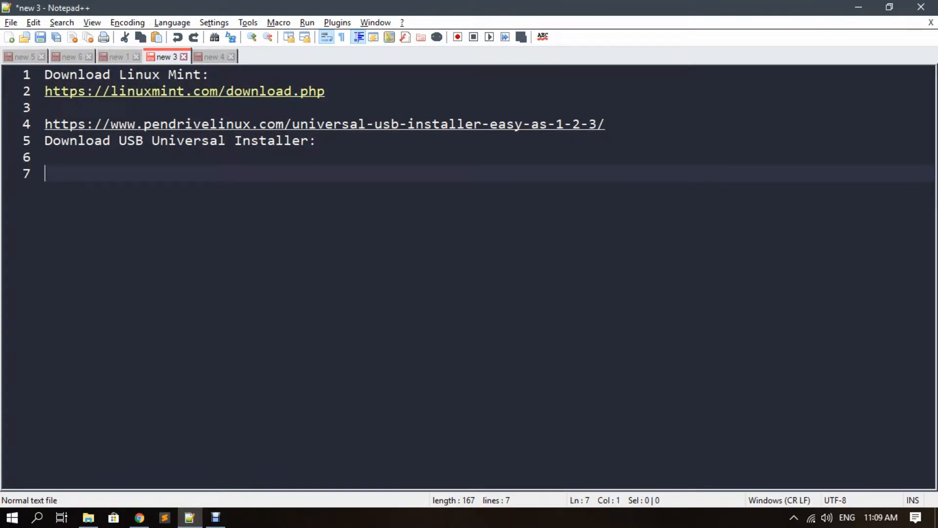
pyautogui.moveTo(324, 91); pyautogui.dragTo(45, 91)
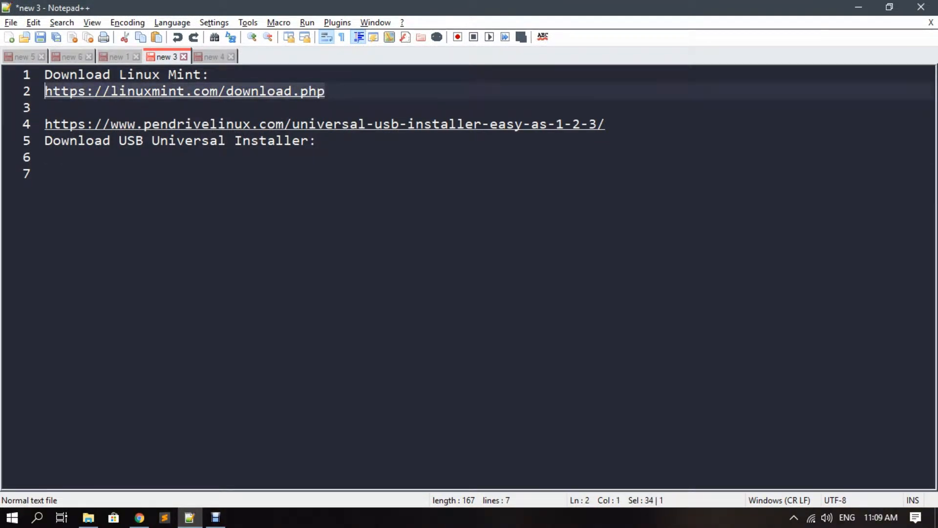
pyautogui.click(45, 174)
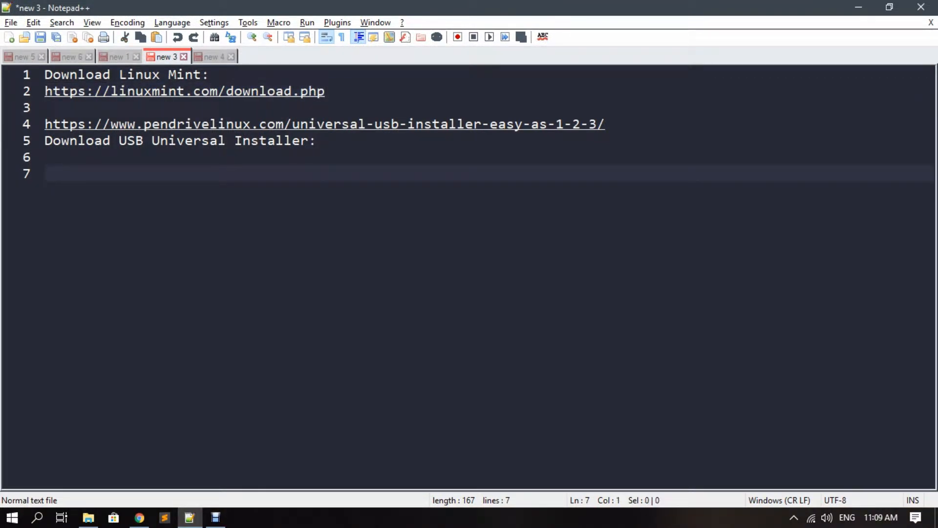
pyautogui.moveTo(317, 141); pyautogui.dragTo(52, 141)
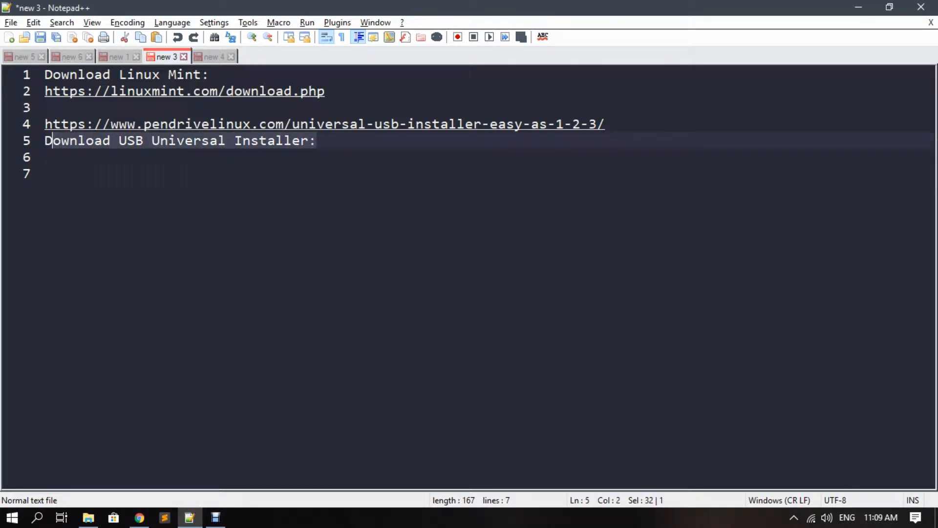
pyautogui.click(250, 141)
pyautogui.click(45, 157)
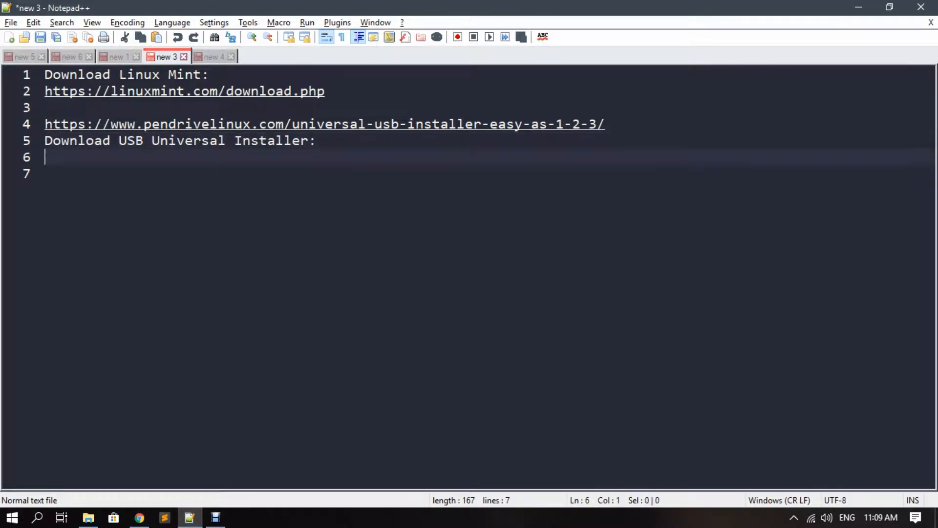
pyautogui.moveTo(309, 140); pyautogui.dragTo(45, 141)
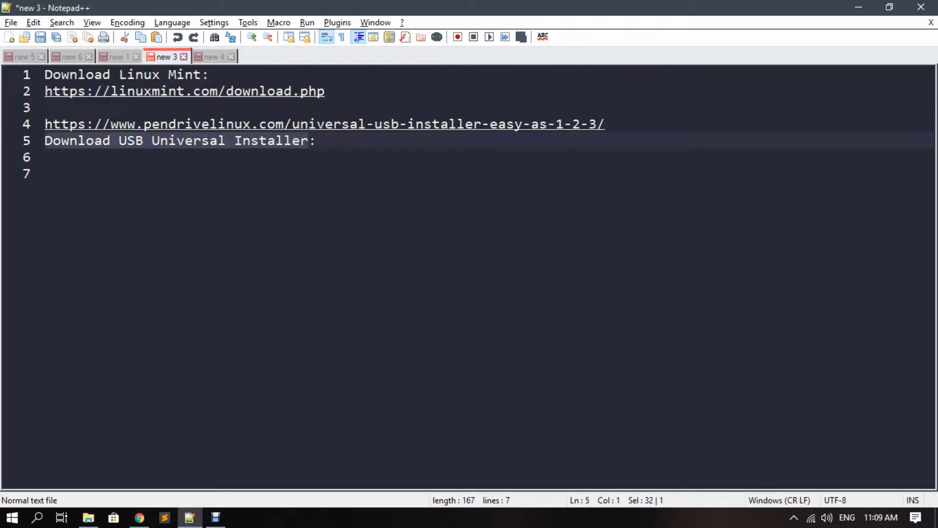
pyautogui.click(45, 174)
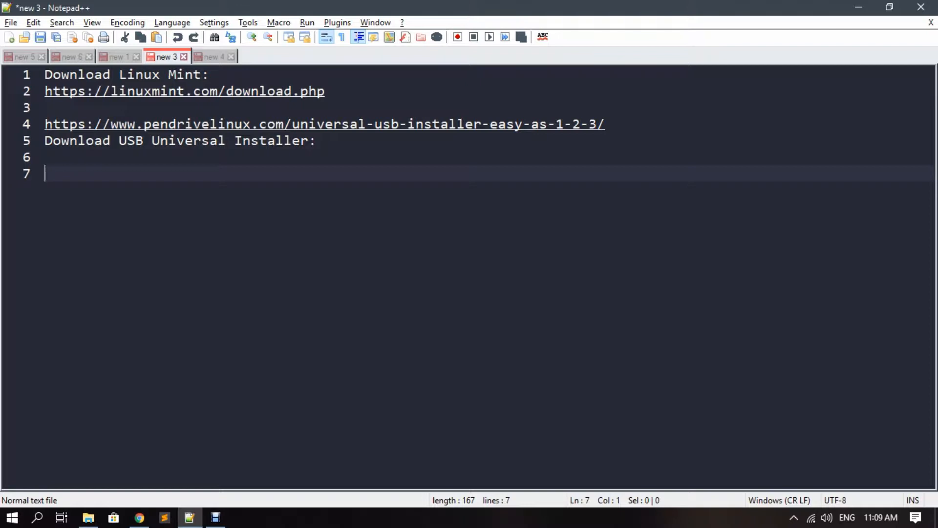
# - Switch to Chrome and view the Linux Mint download page, checking its address against the notes
pyautogui.click(139, 517)
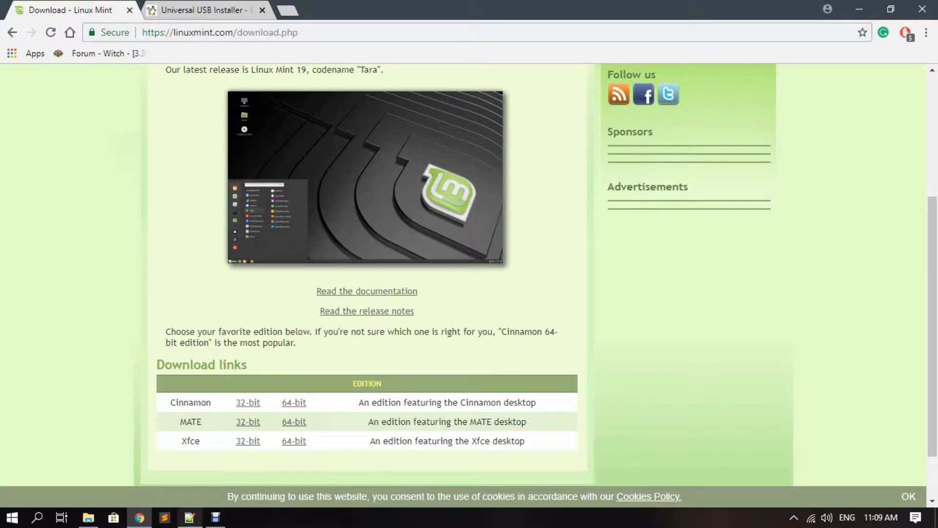
pyautogui.click(190, 518)
pyautogui.click(139, 518)
pyautogui.hotkey('ctrl', 'l')
pyautogui.hotkey('alt', 'Tab')
pyautogui.hotkey('alt', 'Tab')
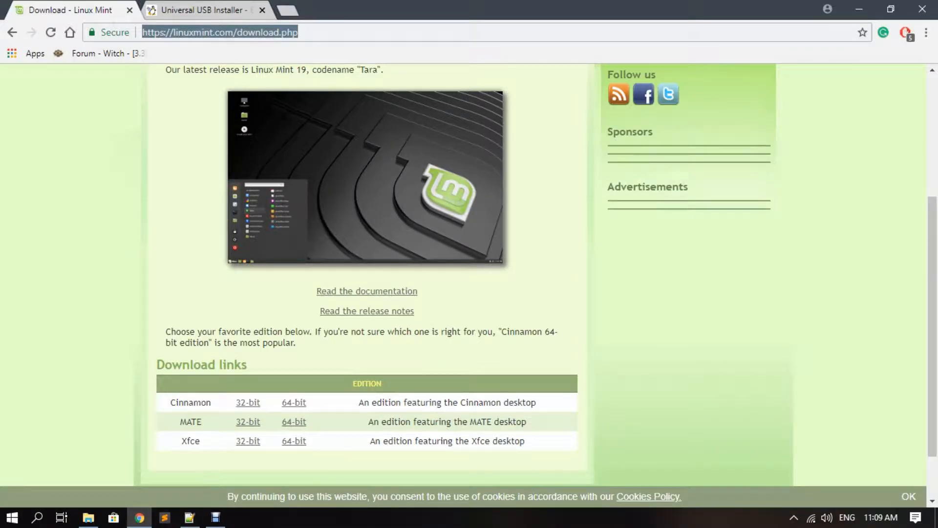
pyautogui.hotkey('alt', 'Tab')
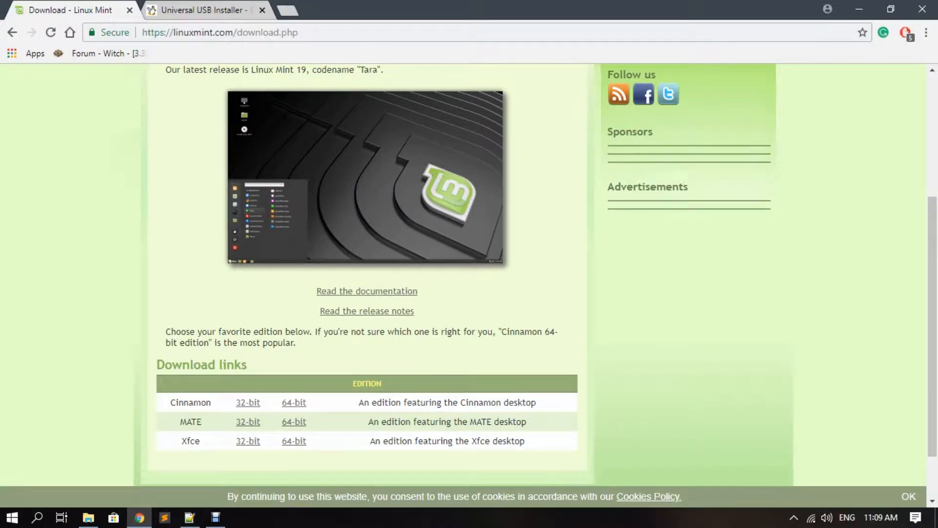
# - Run dxdiag to check whether the operating system is 32-bit or 64-bit, and exit the diagnostic tool
pyautogui.press('super')
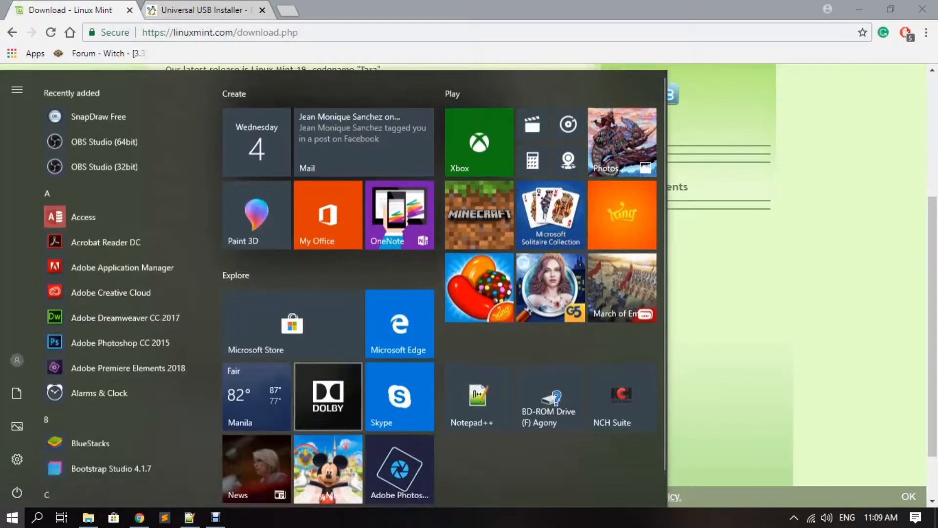
pyautogui.press('super')
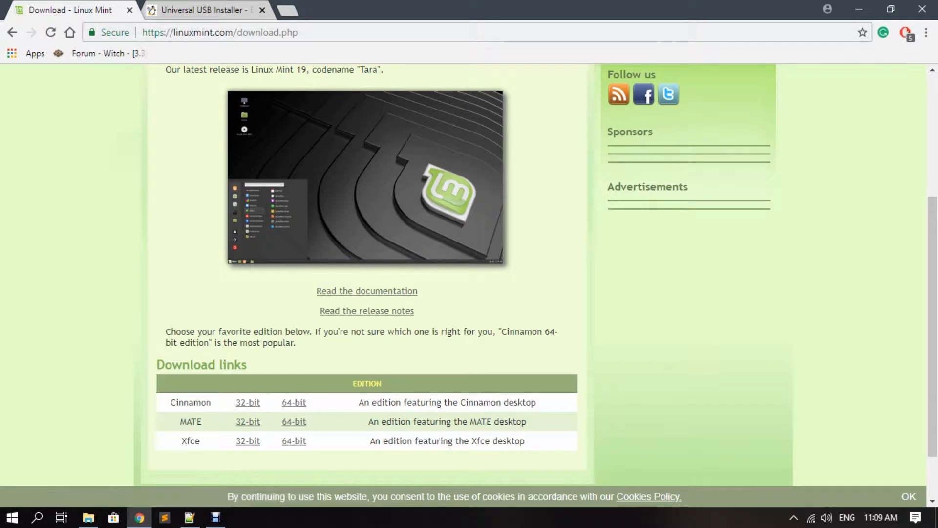
pyautogui.press('super')
pyautogui.write('dxdiag')
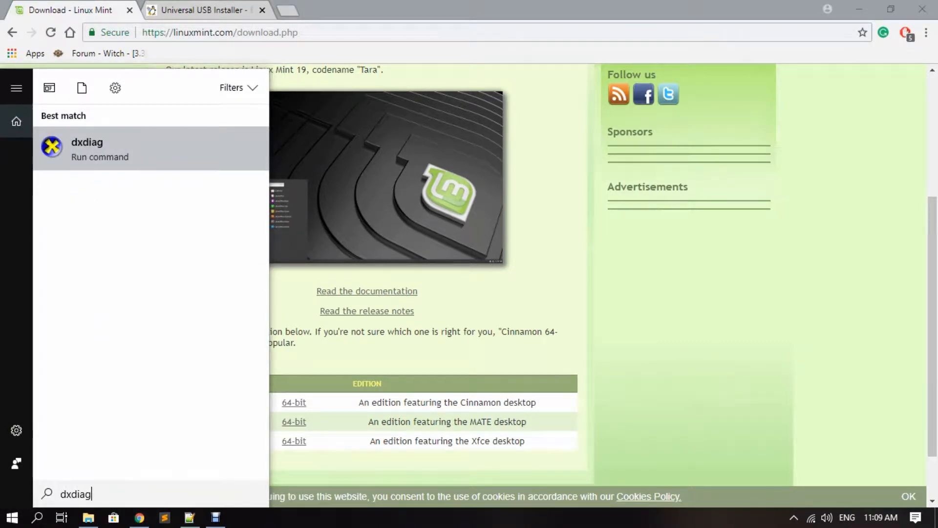
pyautogui.press('Return')
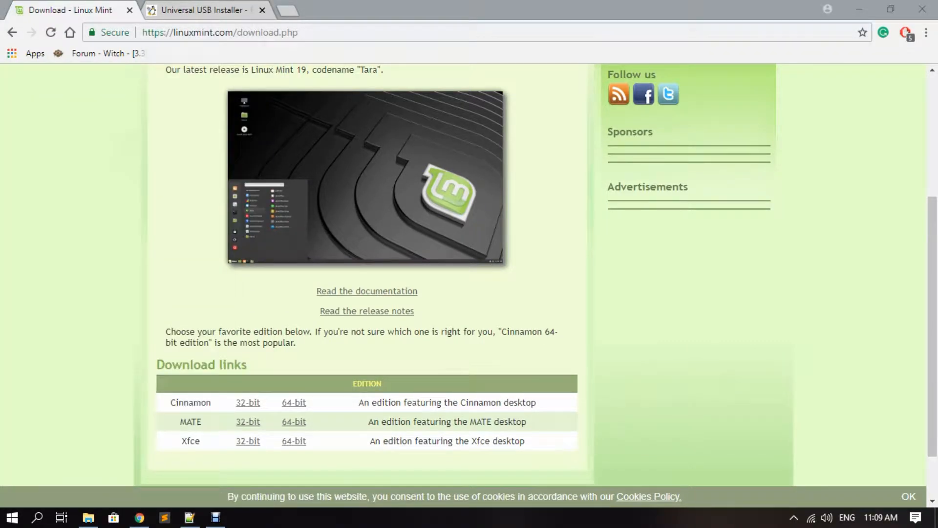
pyautogui.press('super')
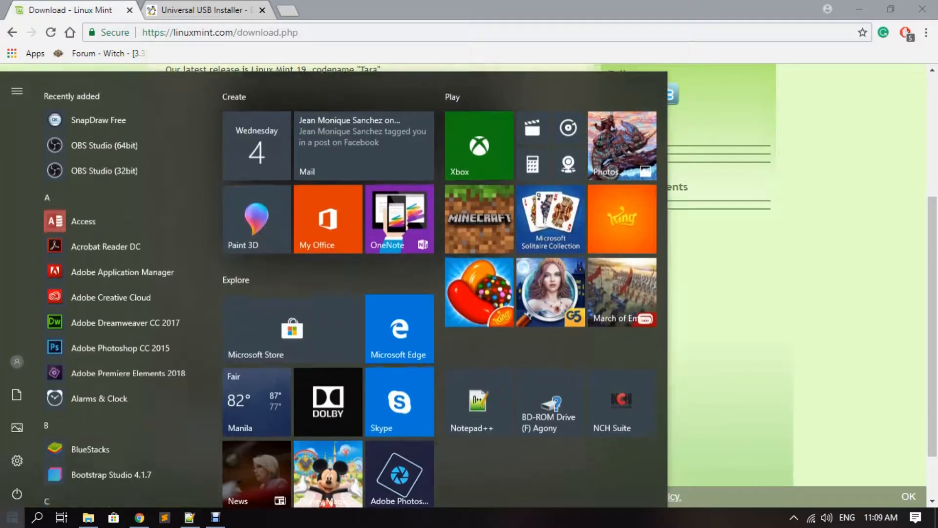
pyautogui.press('super')
pyautogui.press('super')
pyautogui.write('d')
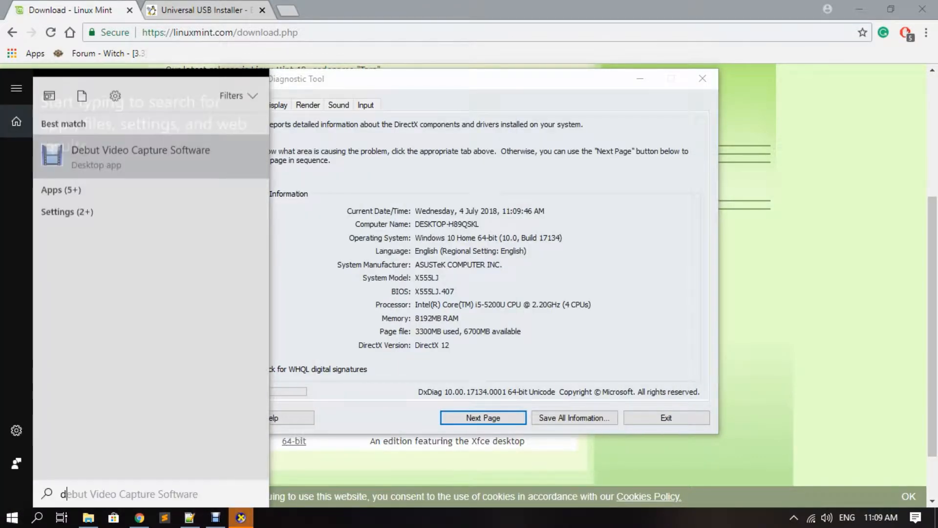
pyautogui.write('xdiag')
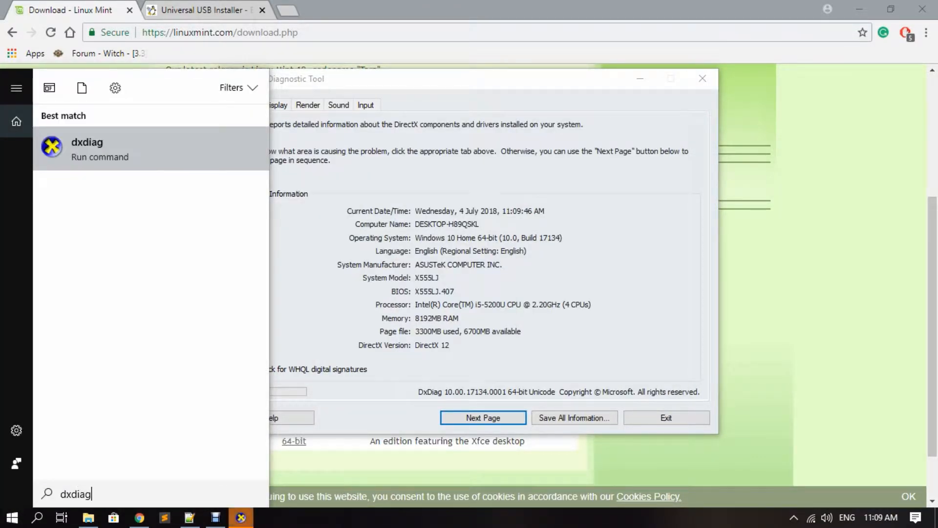
pyautogui.press('Return')
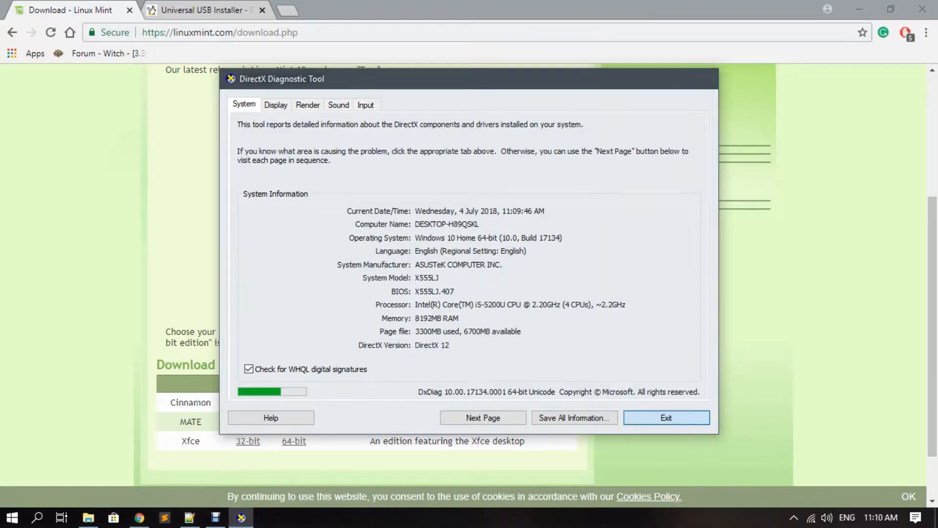
pyautogui.click(666, 417)
# - Open the Linux Mint Cinnamon 64-bit edition page and look through its list of download mirrors
pyautogui.click(294, 402)
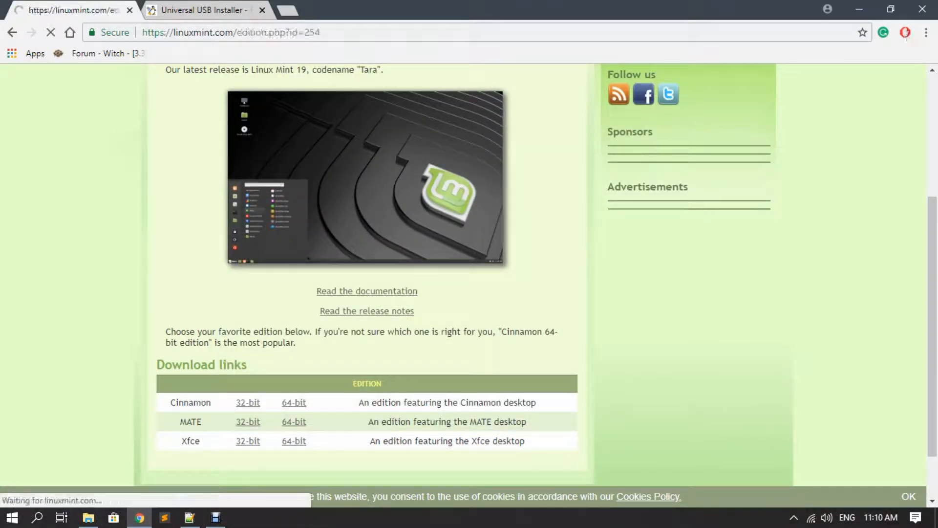
pyautogui.scroll(-5, 469, 274)
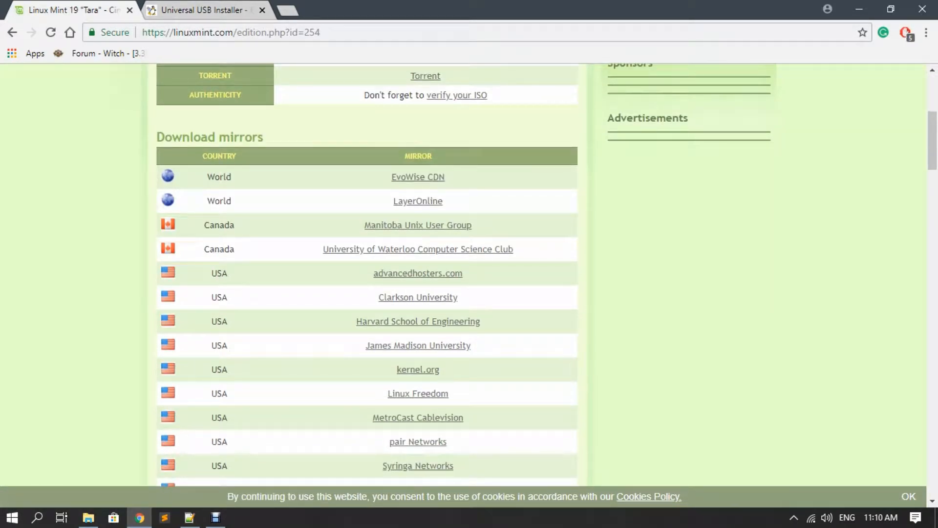
pyautogui.scroll(-20, 469, 274)
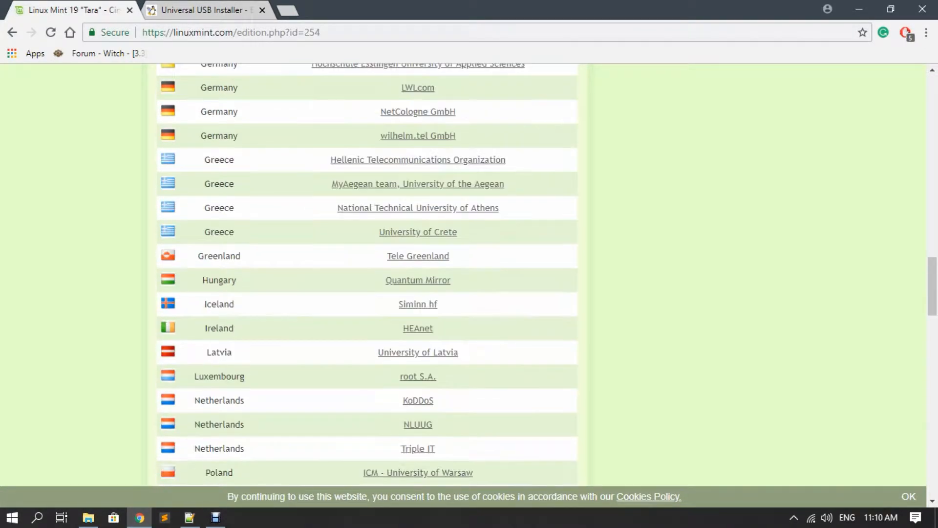
pyautogui.scroll(-14, 367, 274)
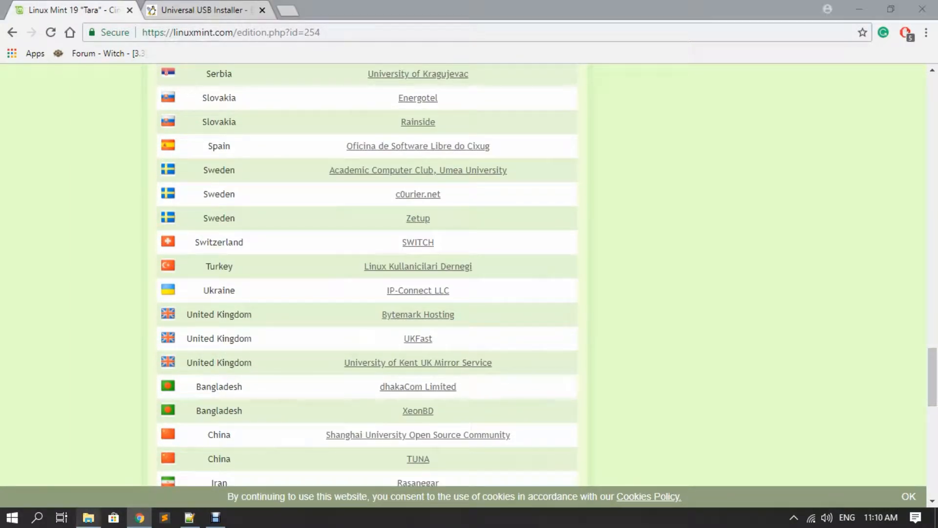
# - Open the Linux Dual Boot folder on the desktop and select the linuxmint-19-cinnamon-64bit ISO, followed by Universal-USB-Installer-1.9.8.2
pyautogui.click(88, 517)
pyautogui.rightClick(88, 517)
pyautogui.click(52, 491)
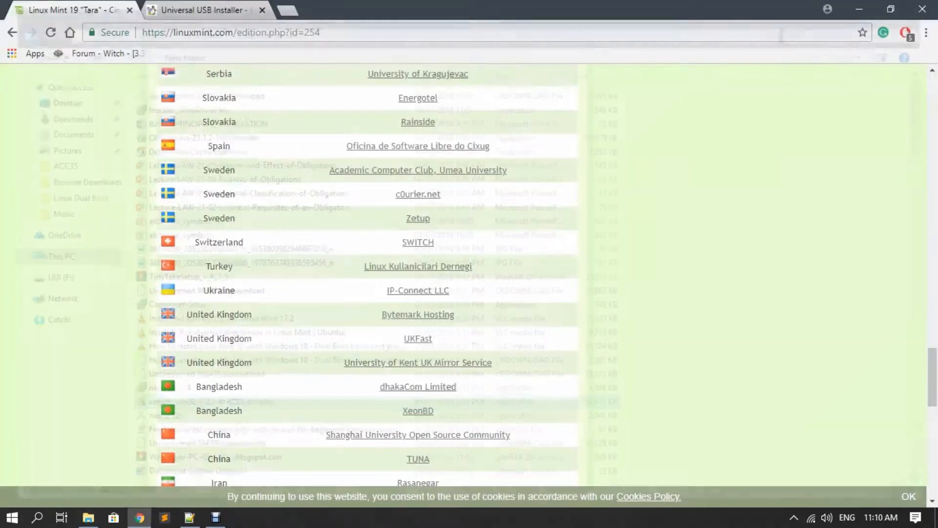
pyautogui.click(140, 518)
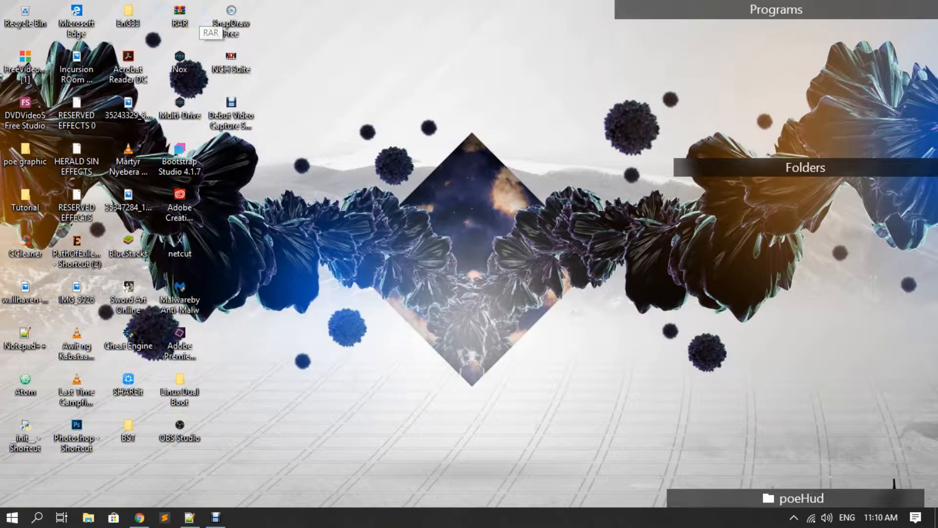
pyautogui.doubleClick(180, 386)
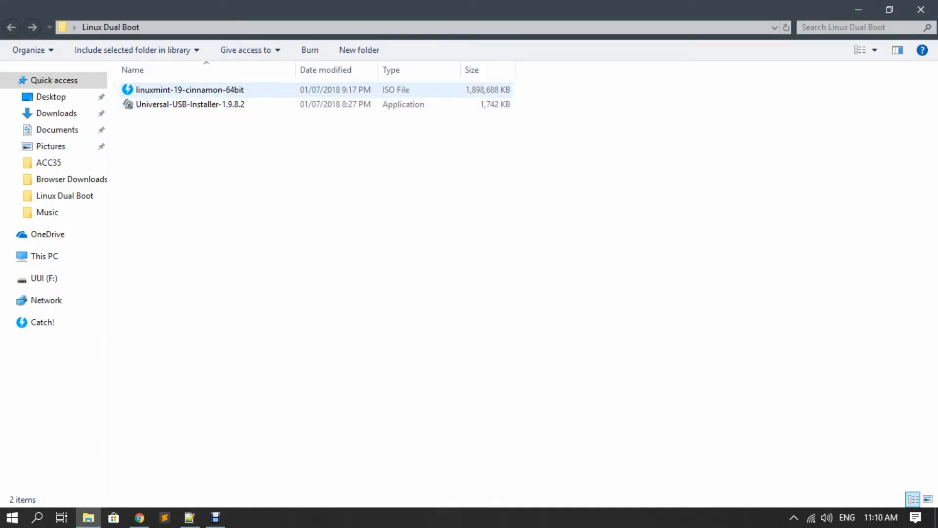
pyautogui.click(186, 89)
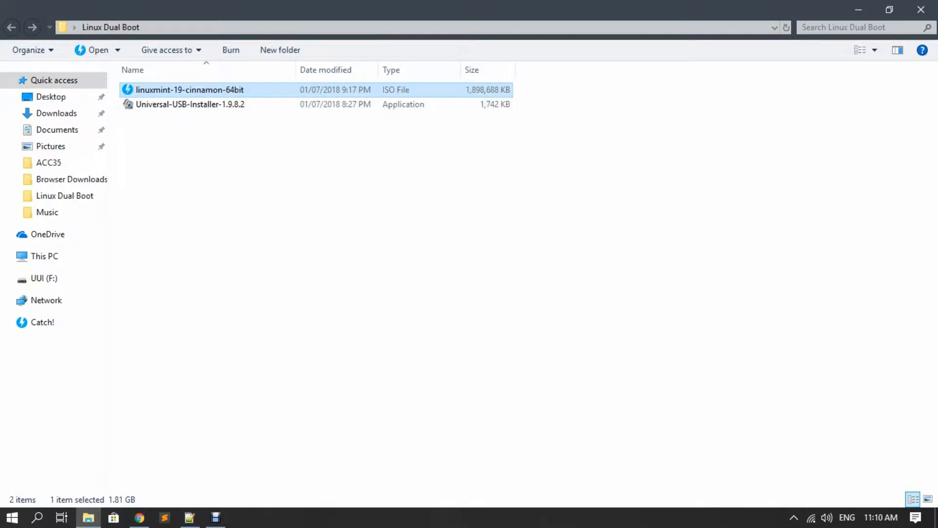
pyautogui.click(190, 104)
# - Return to Chrome and locate the Universal-USB-Installer-1.9.8.2.exe download on the pendrivelinux.com page
pyautogui.hotkey('alt', 'Tab')
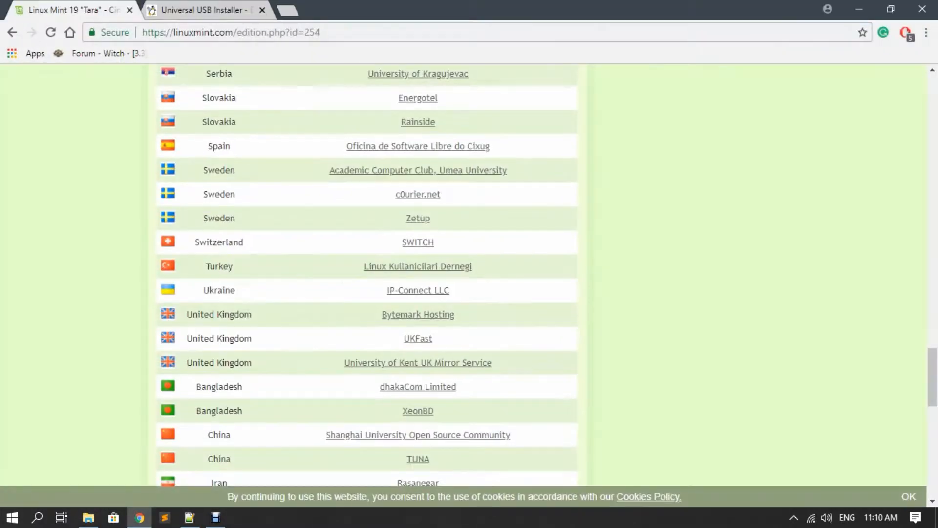
pyautogui.hotkey('ctrl', 'Tab')
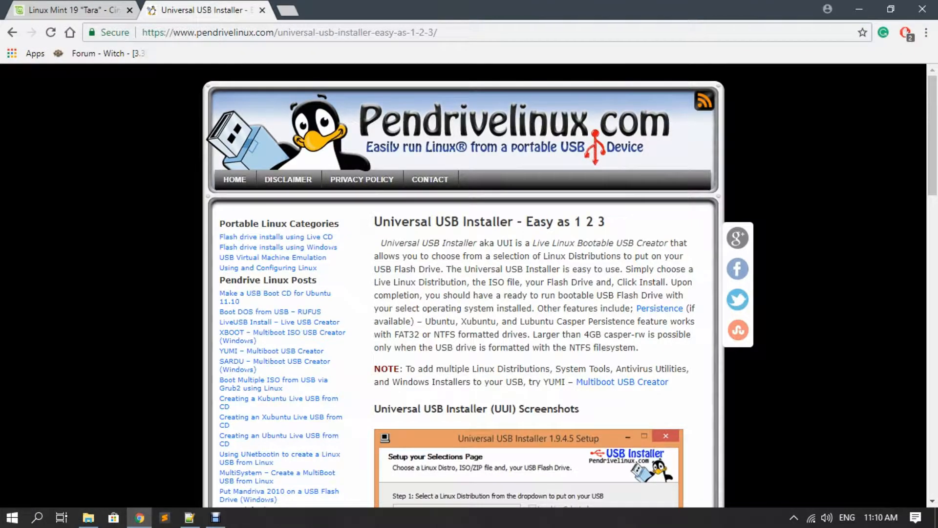
pyautogui.scroll(-3, 469, 293)
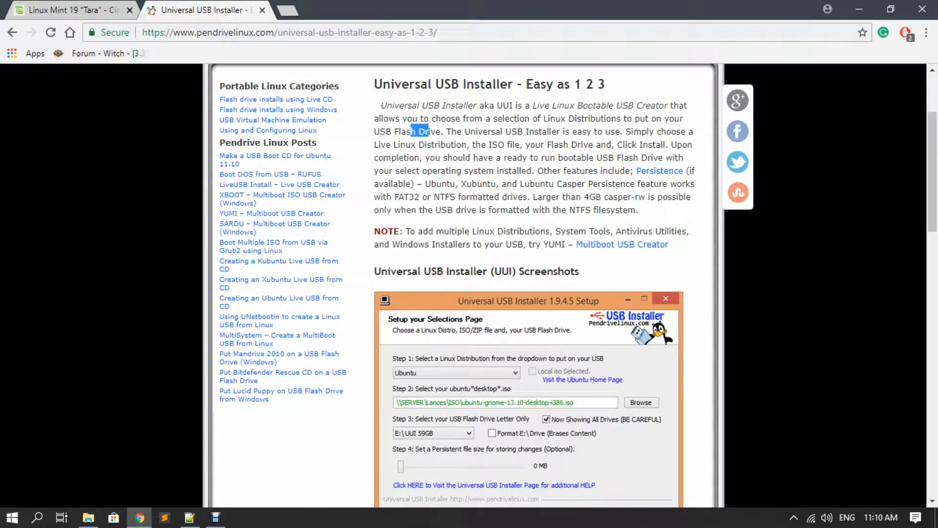
pyautogui.scroll(-9, 469, 293)
pyautogui.scroll(-4, 469, 288)
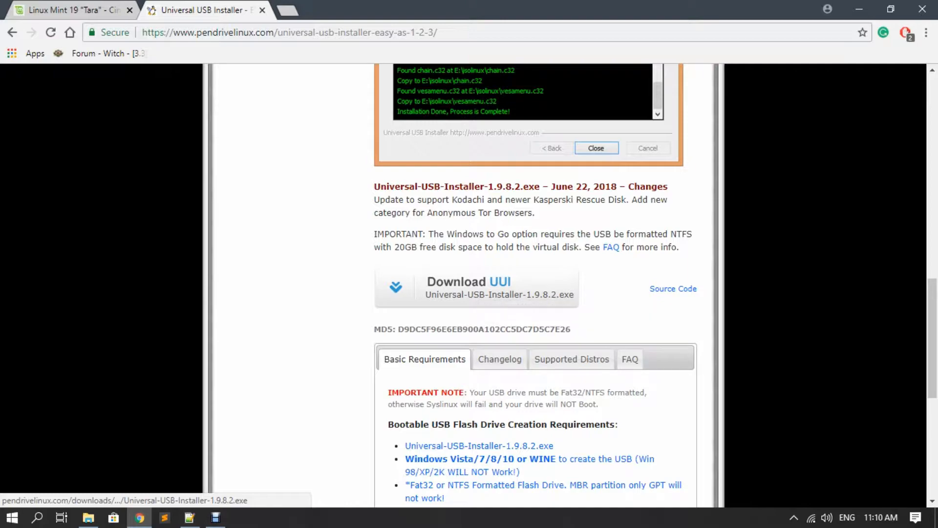
# - Launch Universal-USB-Installer-1.9.8.2 from the desktop's Linux Dual Boot folder and accept its license agreement
pyautogui.press('super+d')
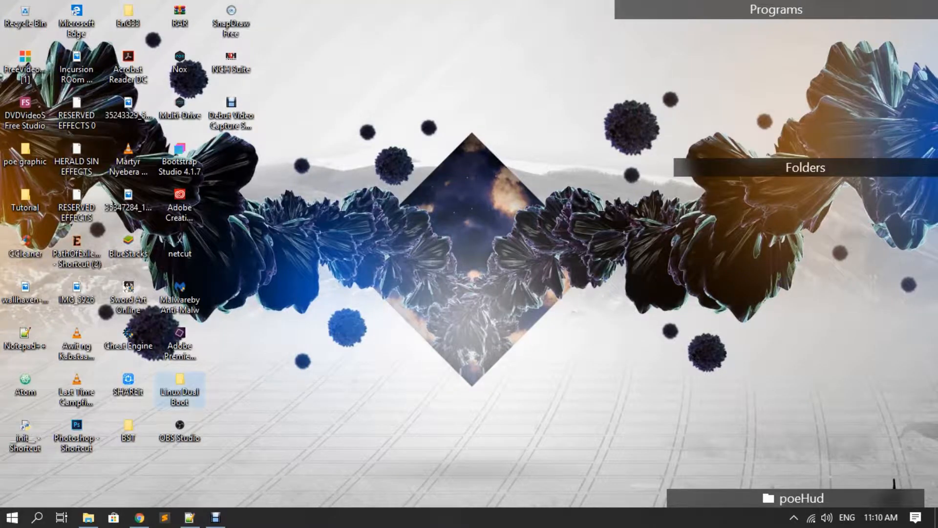
pyautogui.press('Return')
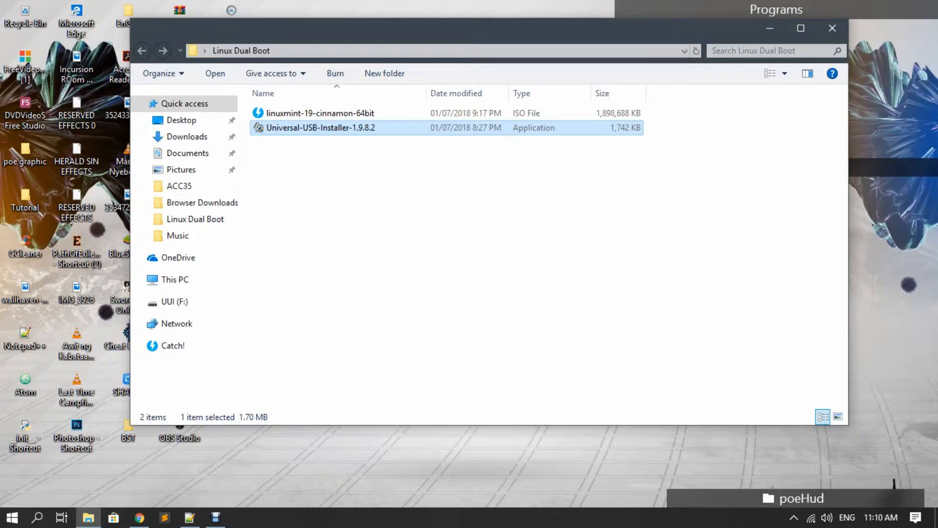
pyautogui.press('Return')
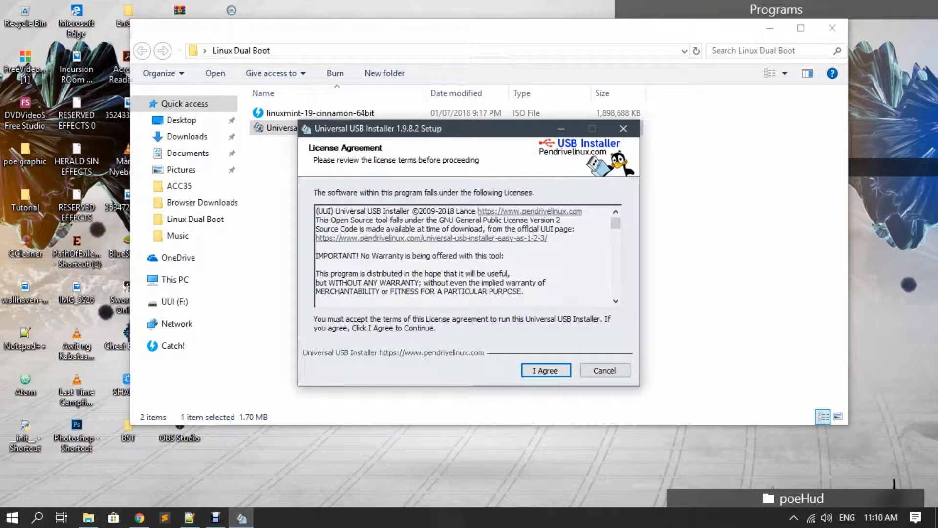
pyautogui.press('Return')
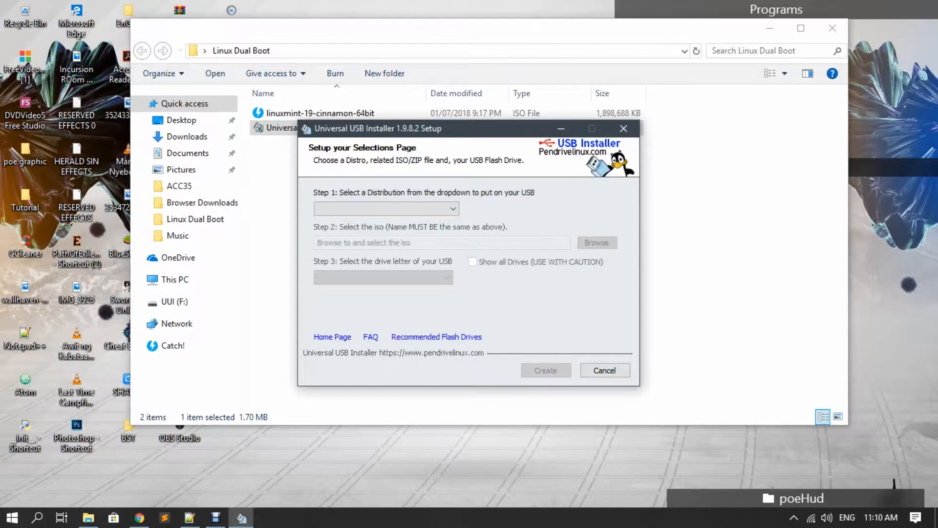
# - Set the distribution to Linux Mint and choose linuxmint-19-cinnamon-64bit from the Linux Dual Boot folder as the ISO
pyautogui.click(386, 209)
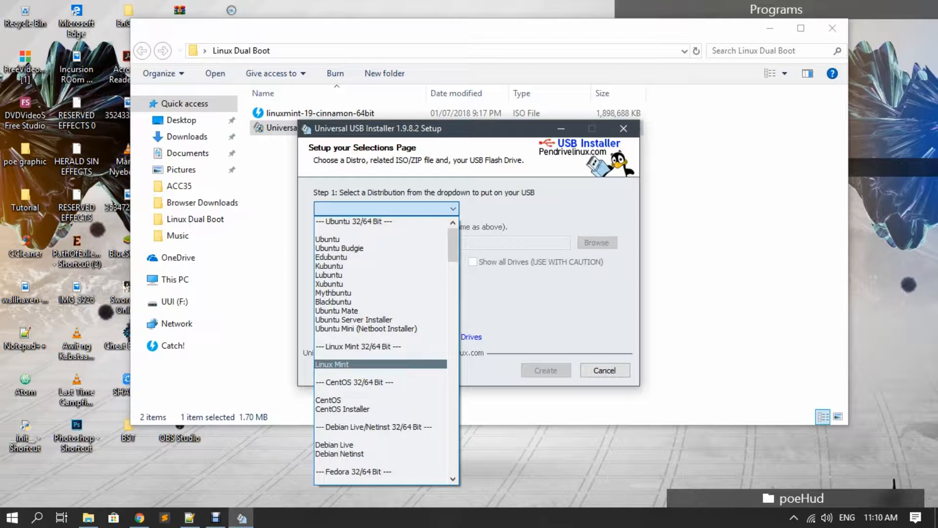
pyautogui.click(380, 364)
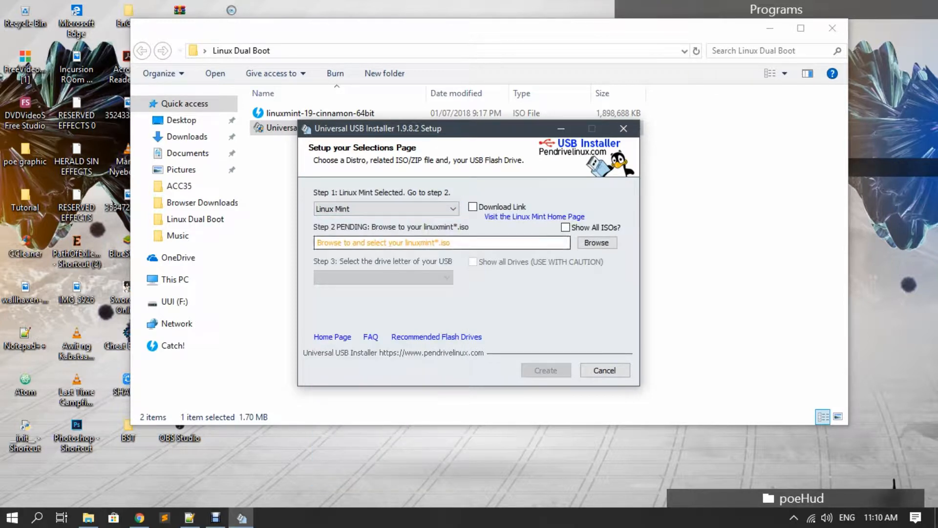
pyautogui.click(596, 242)
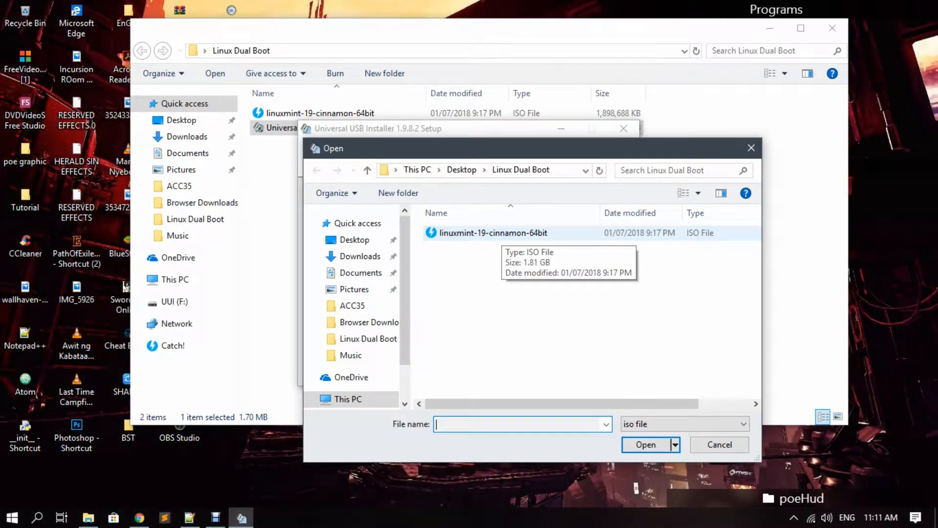
pyautogui.doubleClick(498, 233)
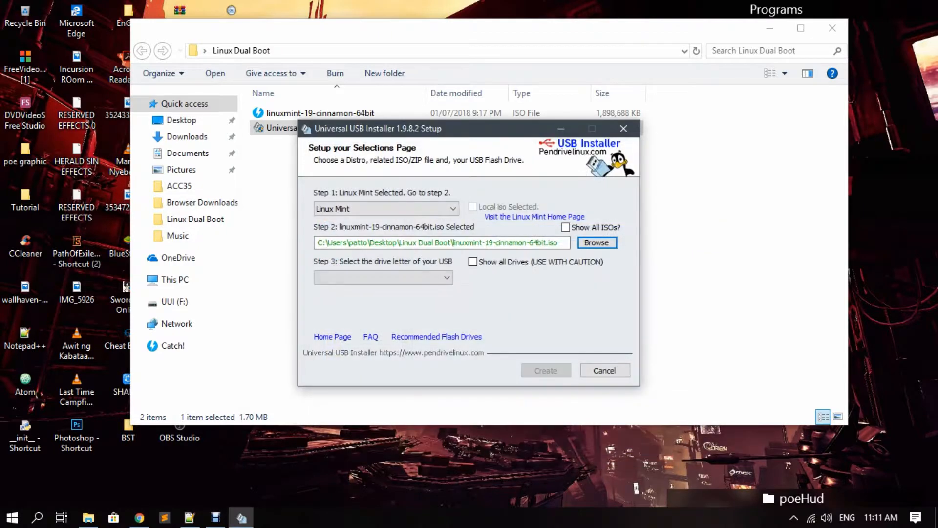
# - Select drive F:\ as the USB with Fat32 formatting, start the creation, and abort it at the data-loss warning
pyautogui.click(445, 278)
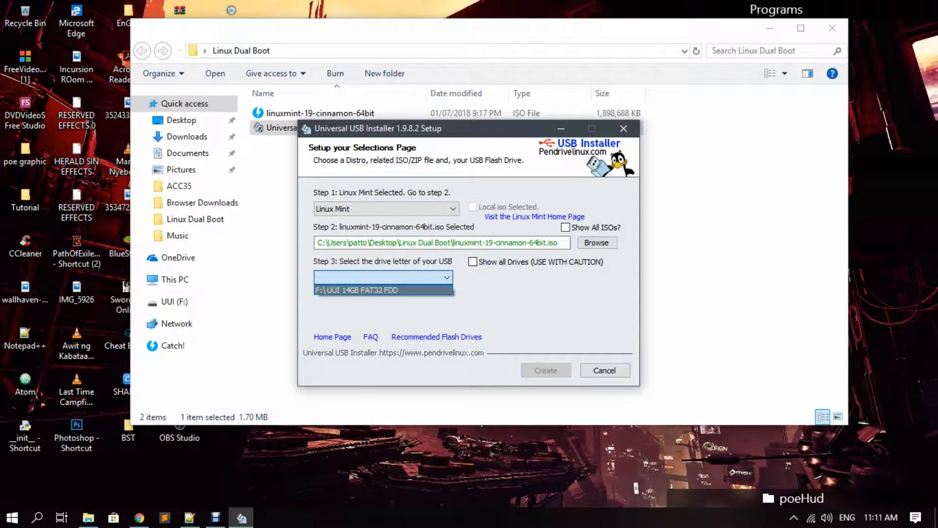
pyautogui.click(383, 290)
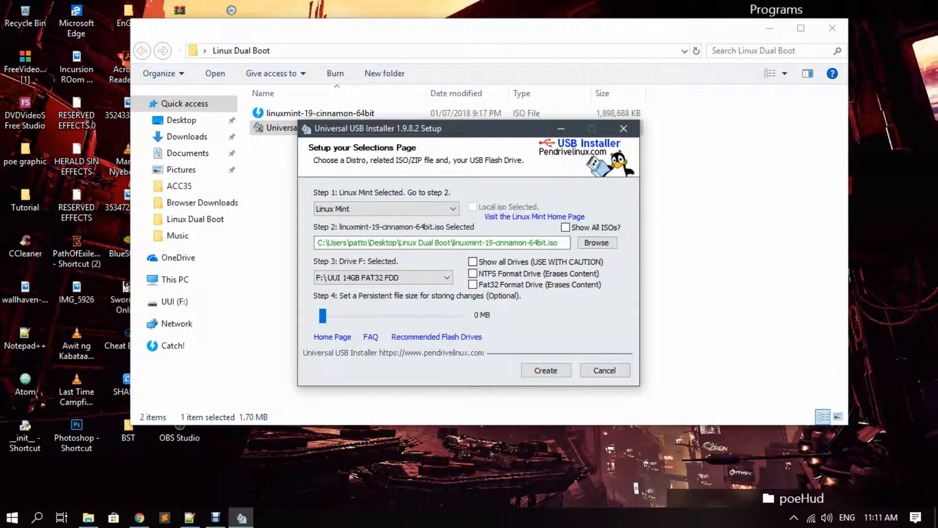
pyautogui.click(473, 285)
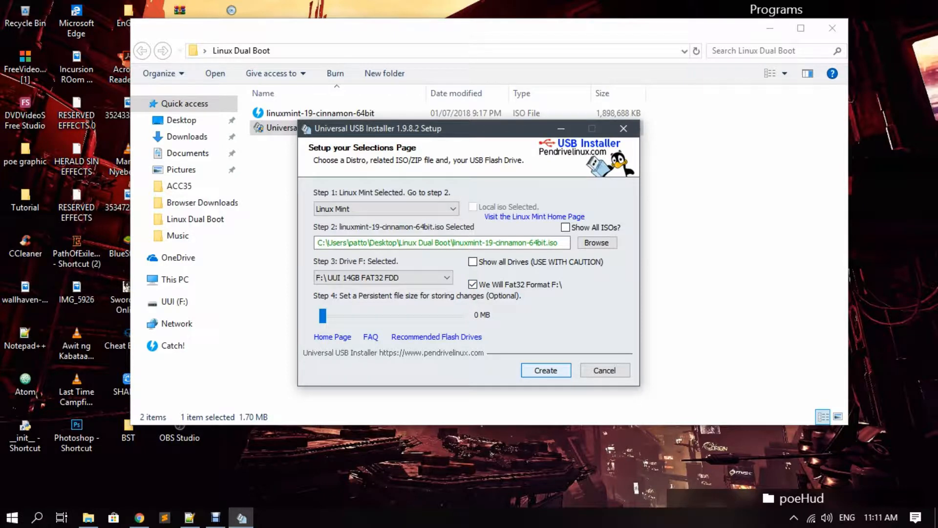
pyautogui.press('Return')
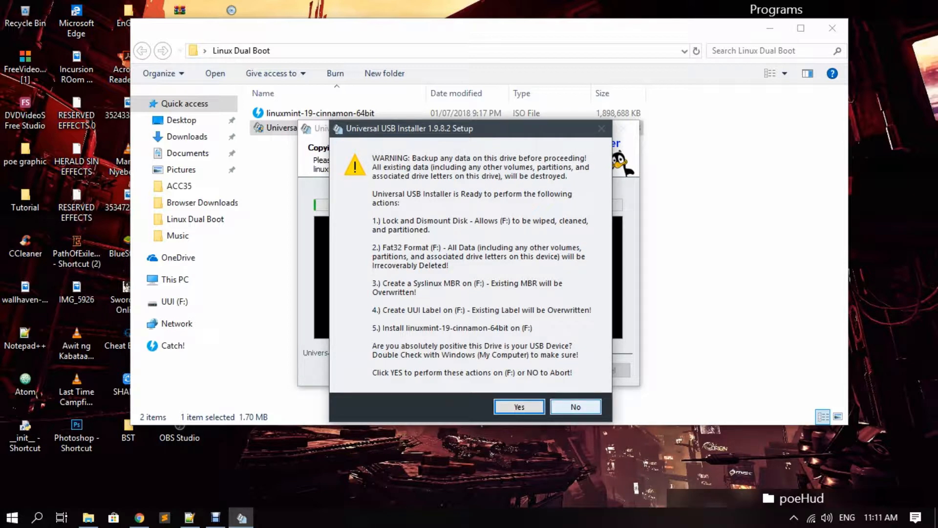
pyautogui.click(575, 407)
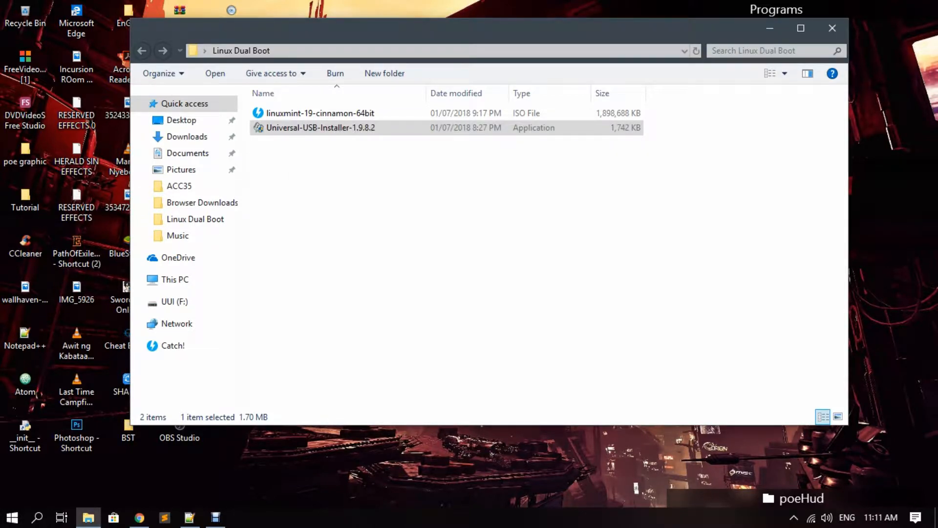
# - Close the Linux Dual Boot folder and search Windows for "partition" to open Create and format hard disk partitions
pyautogui.click(518, 294)
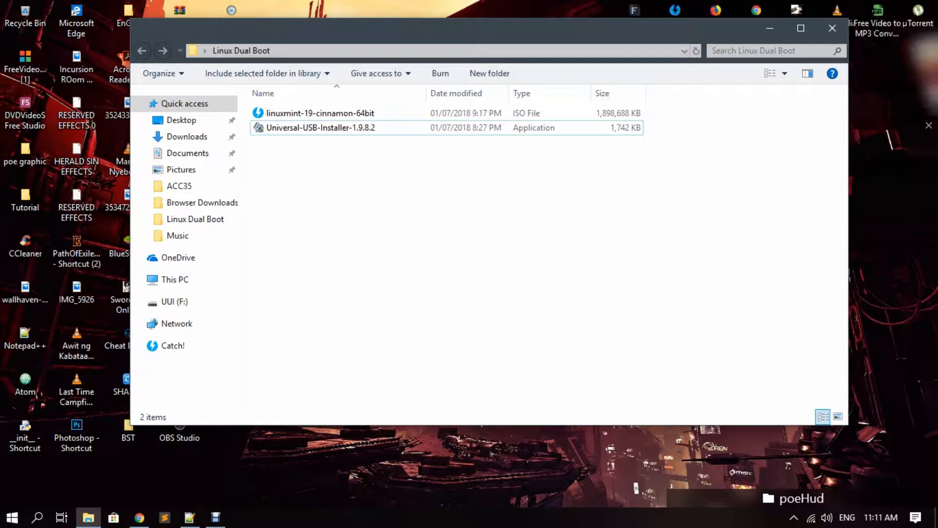
pyautogui.click(833, 28)
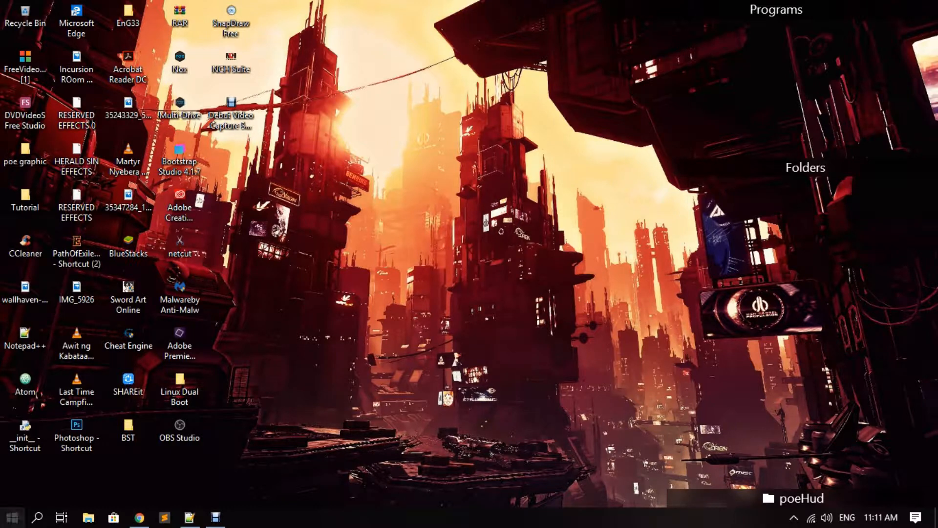
pyautogui.click(11, 517)
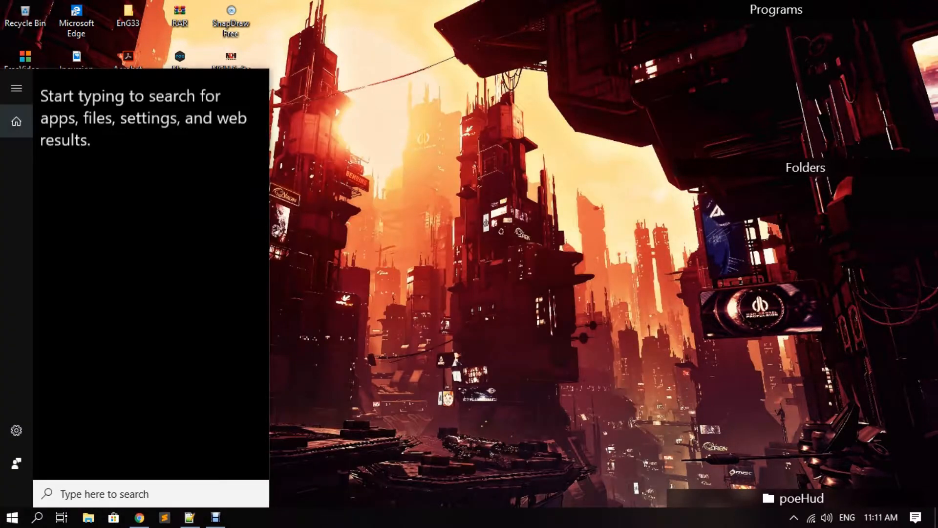
pyautogui.write('partition')
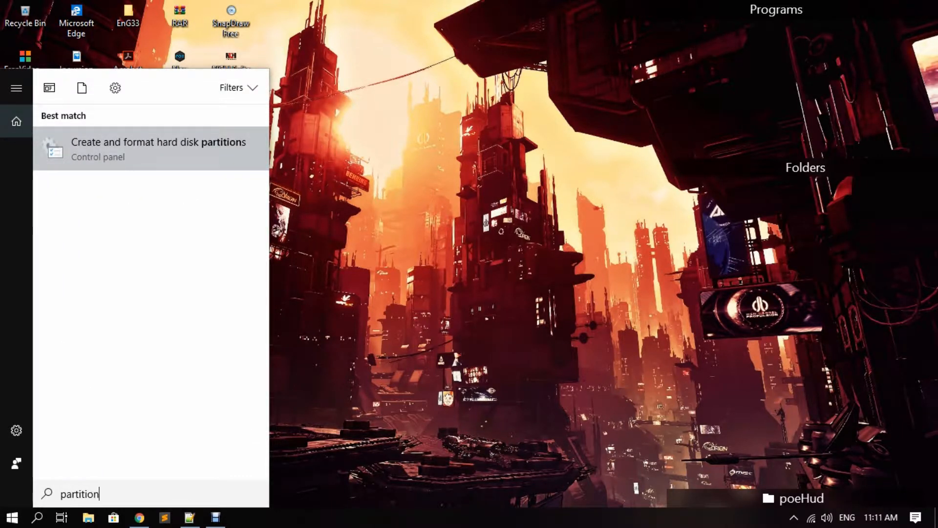
pyautogui.press('Return')
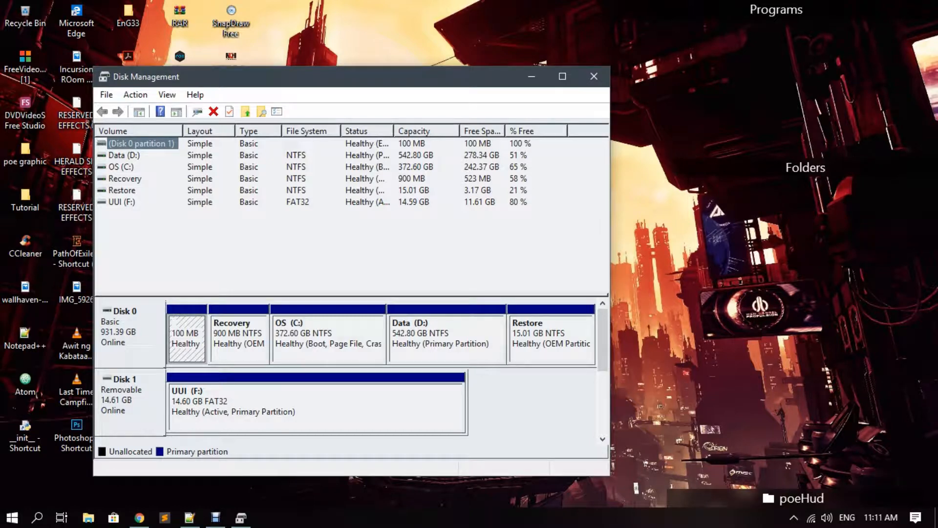
# - Shrink the Data (D:) volume by 44973 MB to free unallocated space for Linux, and close Disk Management
pyautogui.click(447, 339)
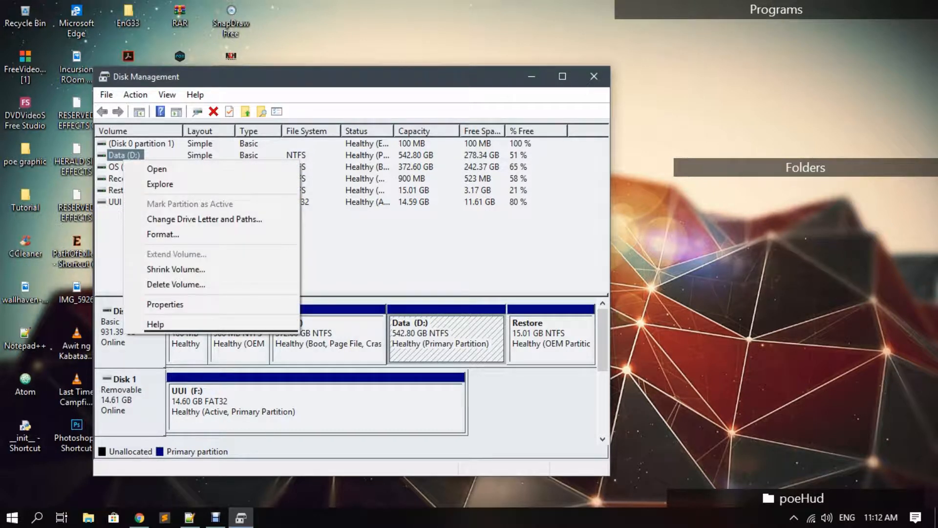
pyautogui.press('Escape')
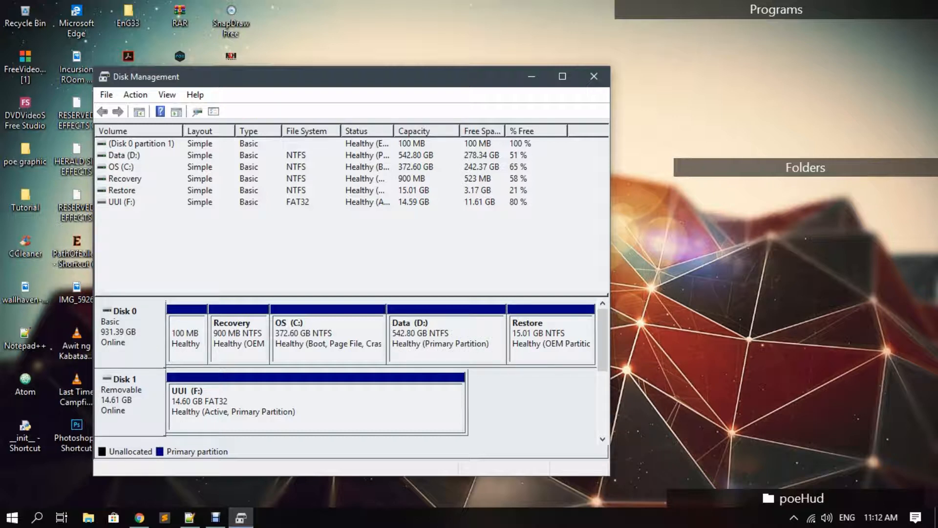
pyautogui.click(124, 154)
pyautogui.rightClick(126, 155)
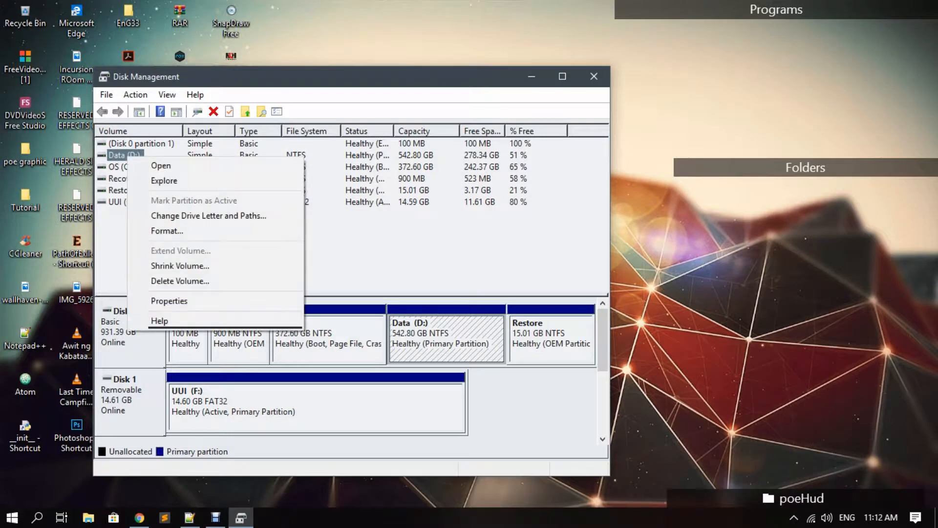
pyautogui.click(161, 265)
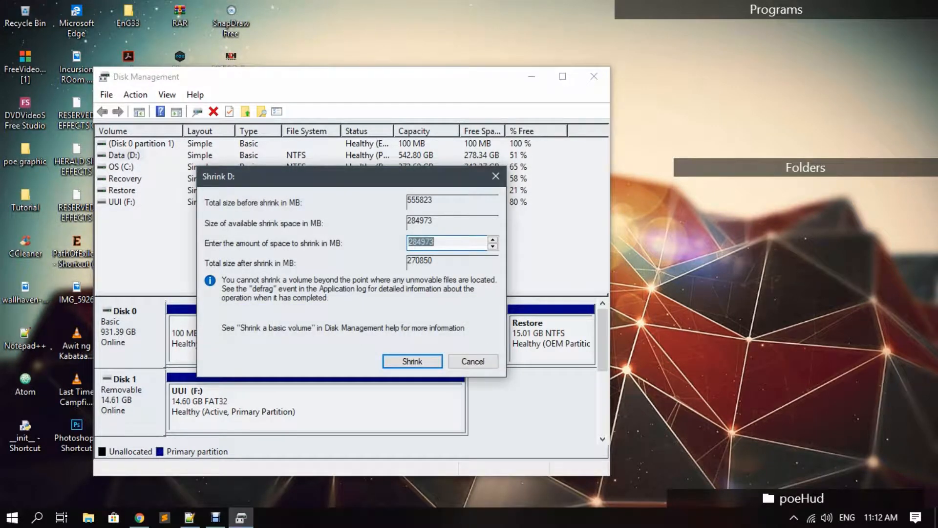
pyautogui.click(415, 242)
pyautogui.press('BackSpace')
pyautogui.press('BackSpace')
pyautogui.write('4')
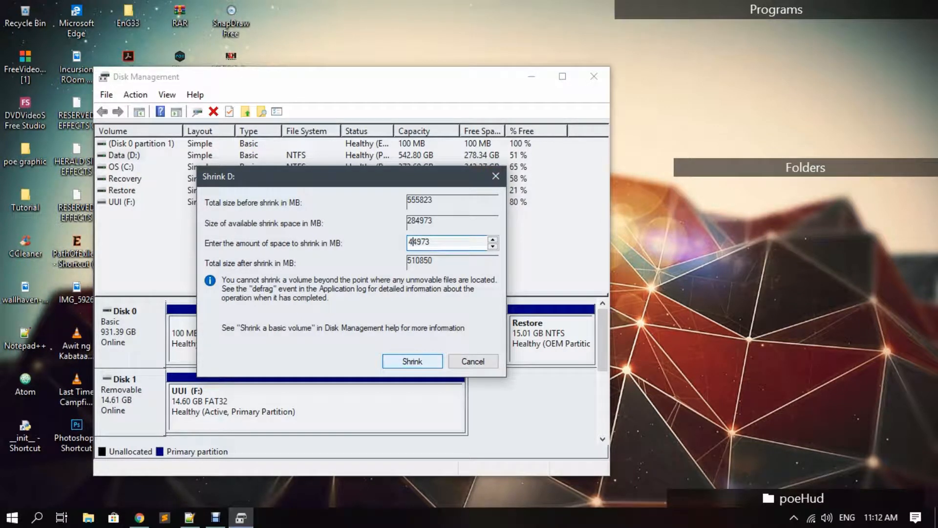
pyautogui.click(412, 361)
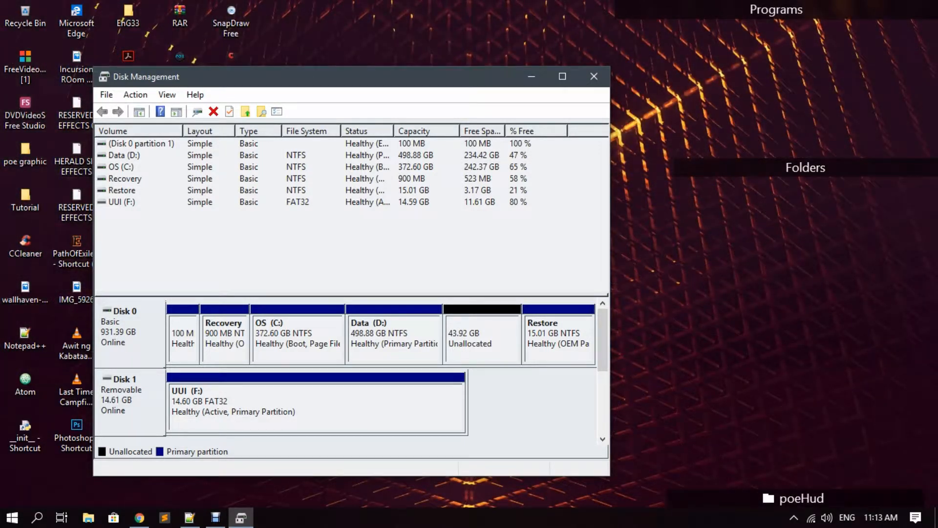
pyautogui.click(482, 339)
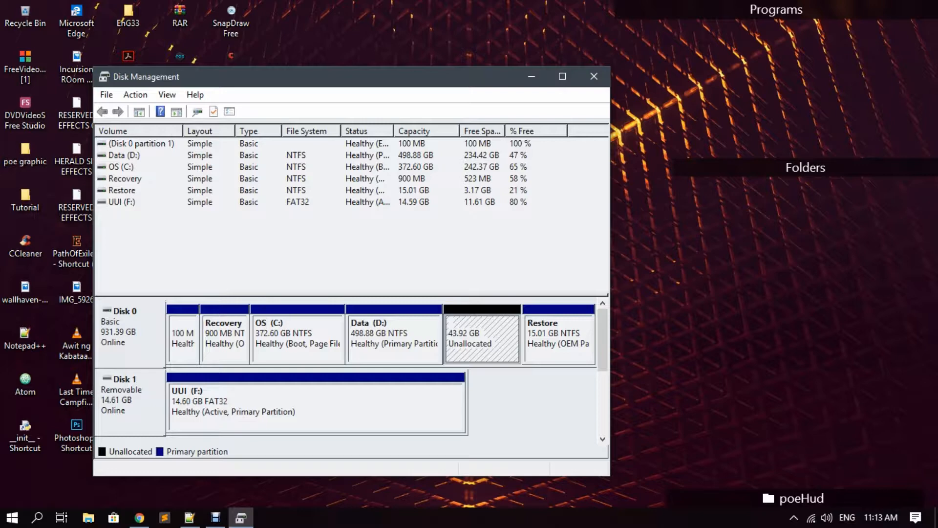
pyautogui.click(593, 76)
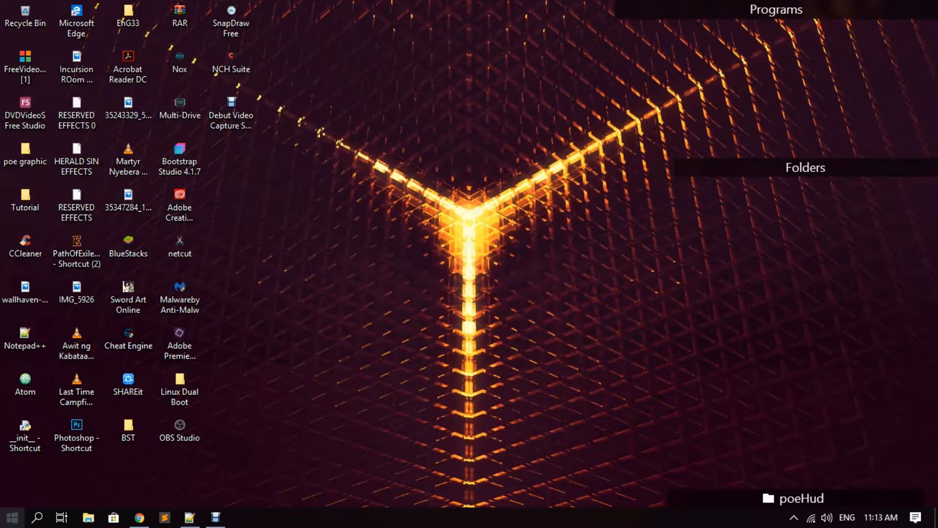
# - Restart the computer from the UEFI: SanDisk boot device and start Linux Mint 19 Cinnamon 64-bit in normal mode
pyautogui.click(12, 517)
pyautogui.click(17, 491)
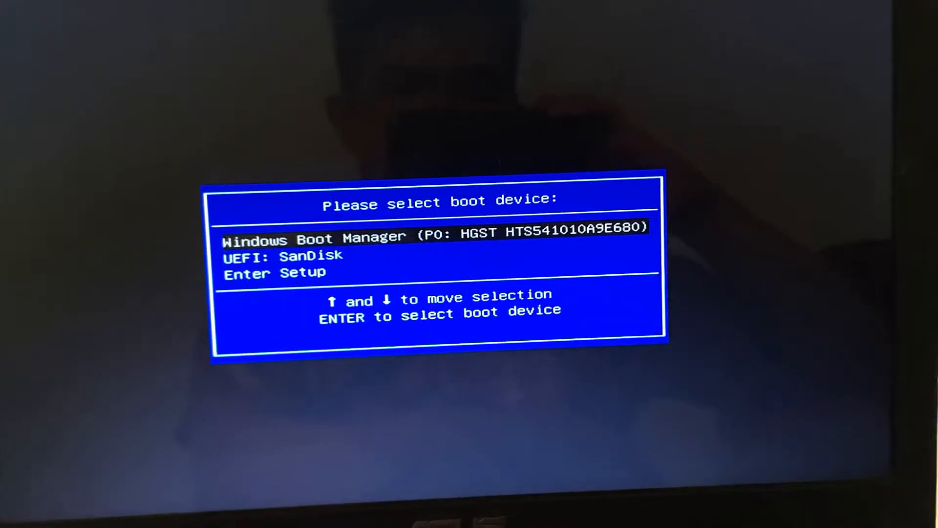
pyautogui.press('Down')
pyautogui.press('Return')
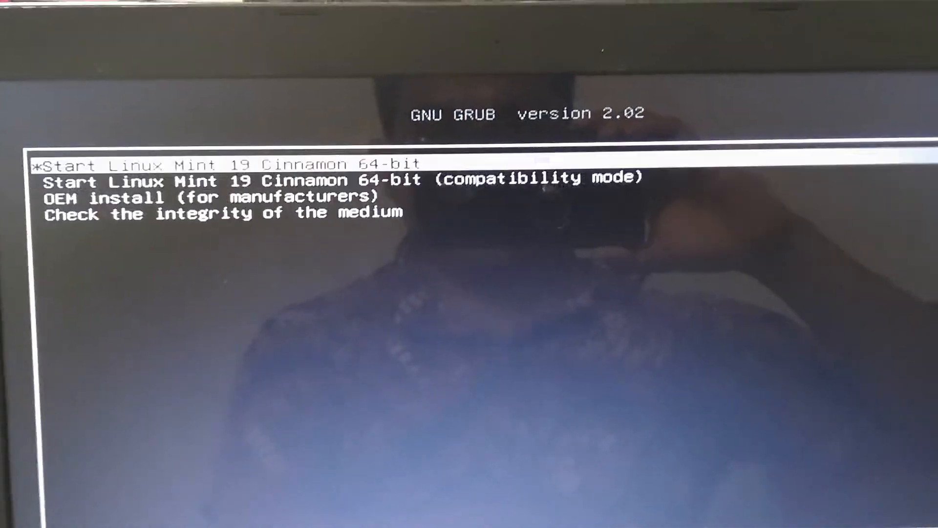
pyautogui.press('Down')
pyautogui.press('Up')
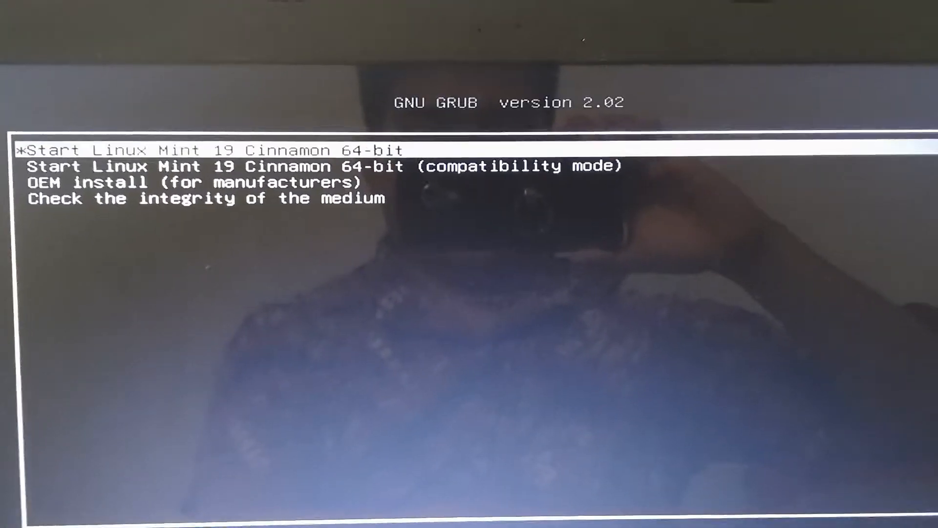
pyautogui.press('Return')
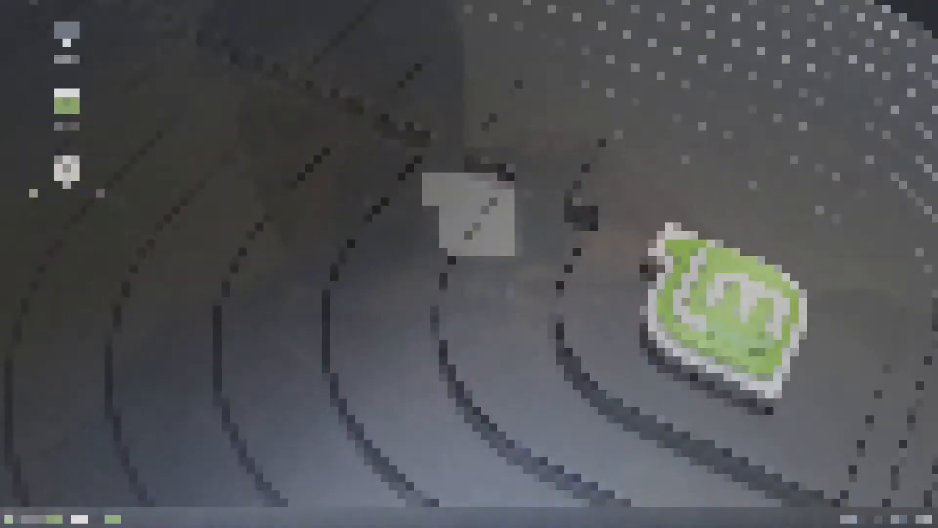
# - Launch Install Linux Mint from the live desktop and choose English as the language with the English (US) keyboard layout
pyautogui.click(52, 201)
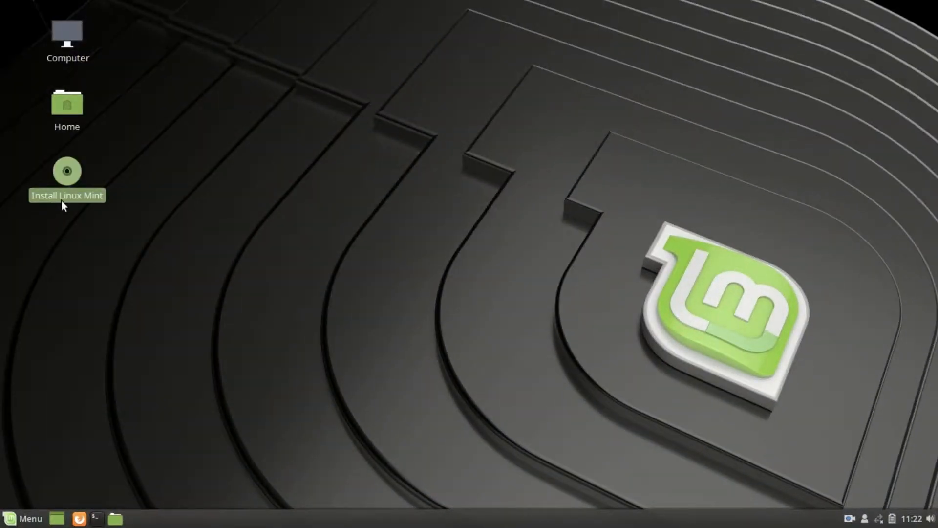
pyautogui.doubleClick(61, 201)
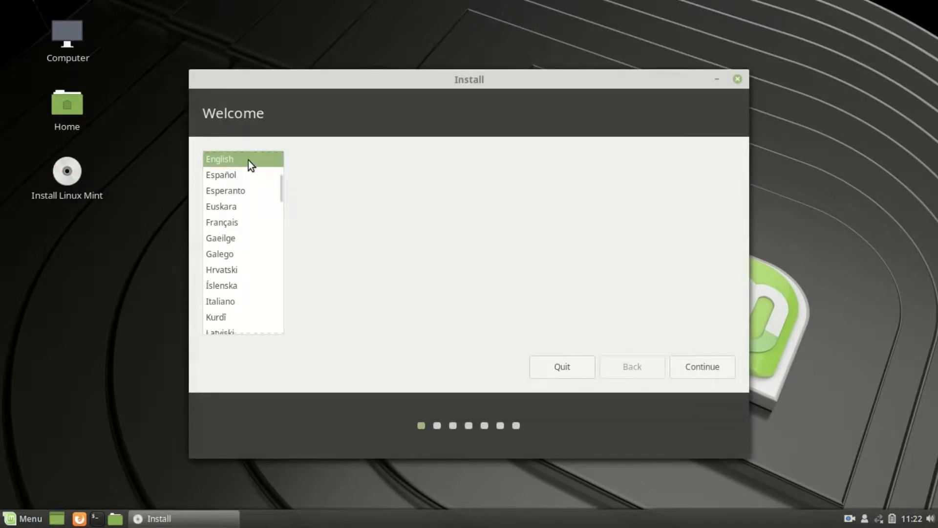
pyautogui.click(239, 190)
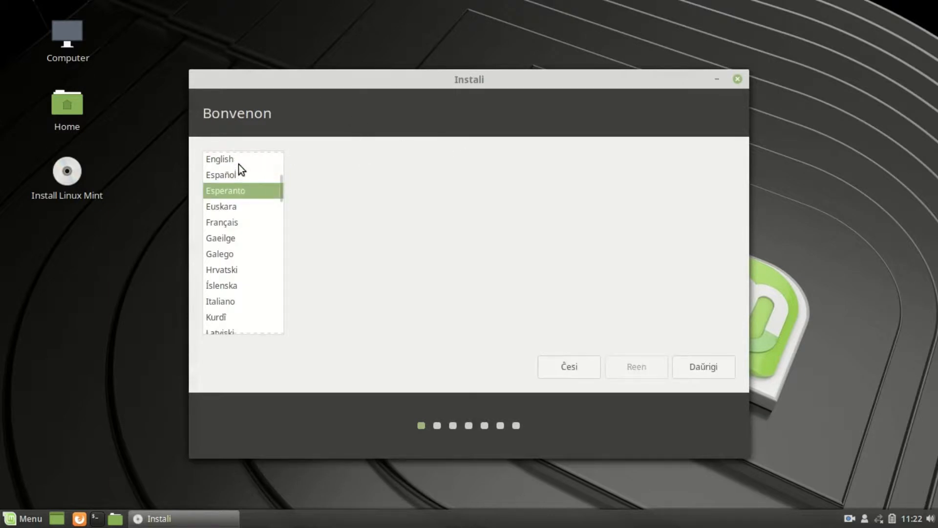
pyautogui.click(238, 164)
pyautogui.click(238, 172)
pyautogui.click(235, 190)
pyautogui.click(233, 175)
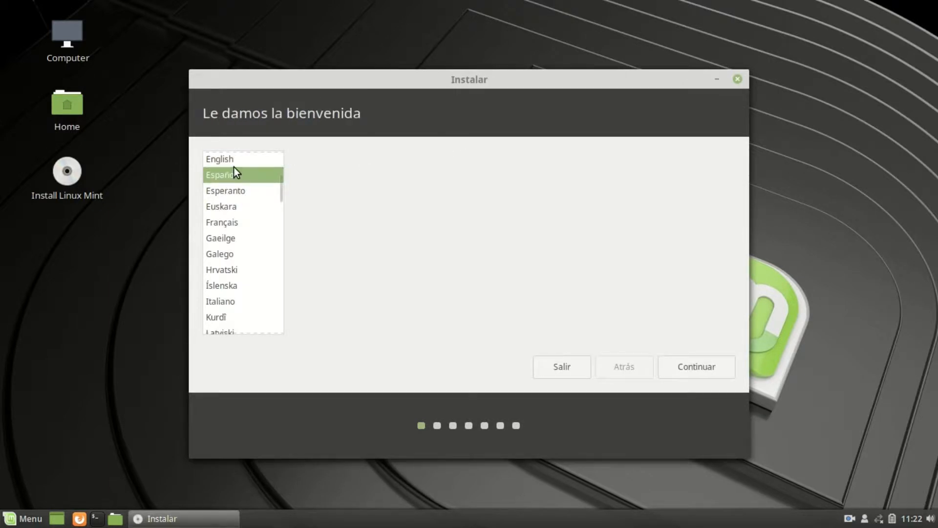
pyautogui.click(233, 160)
pyautogui.click(727, 368)
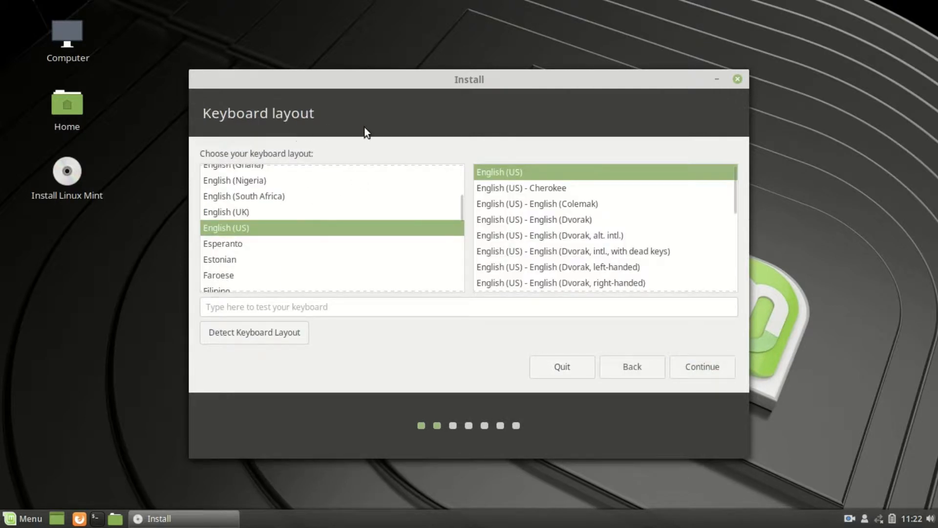
pyautogui.click(698, 364)
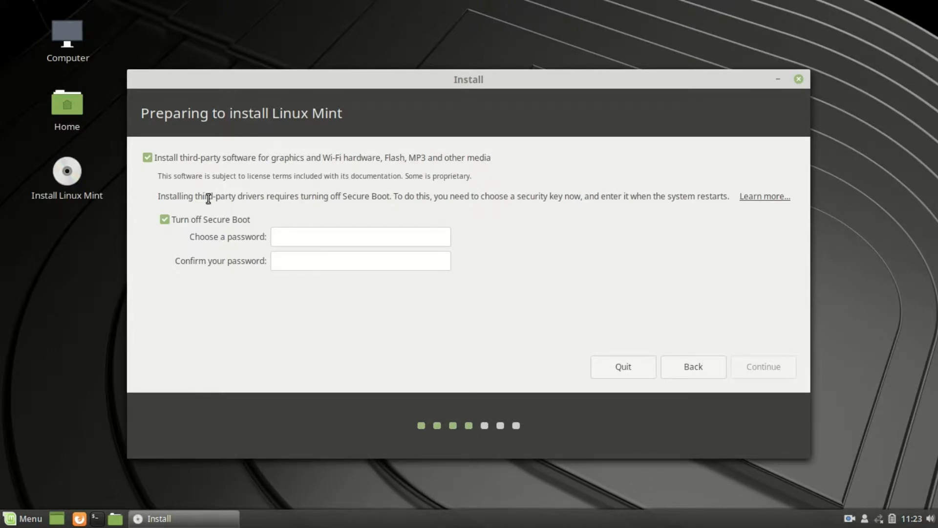
# - Enter and confirm a password for turning off Secure Boot, keep third-party software enabled, and continue to the installation type
pyautogui.moveTo(194, 197); pyautogui.dragTo(478, 229)
pyautogui.click(274, 193)
pyautogui.moveTo(459, 196); pyautogui.dragTo(623, 194)
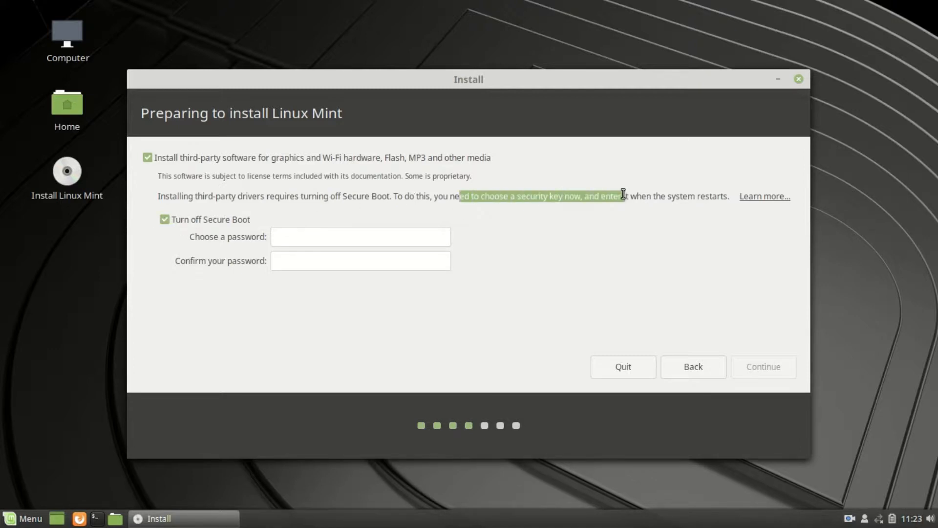
pyautogui.click(623, 194)
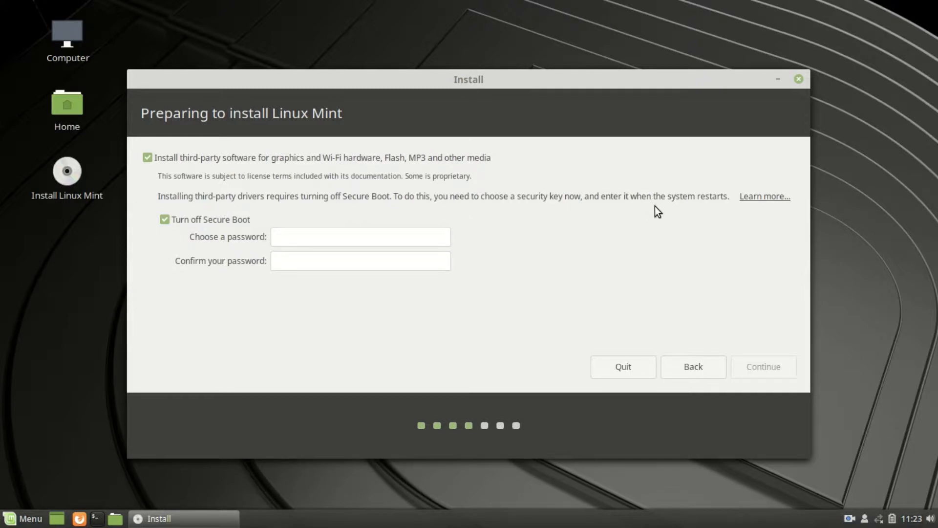
pyautogui.click(400, 238)
pyautogui.write('************')
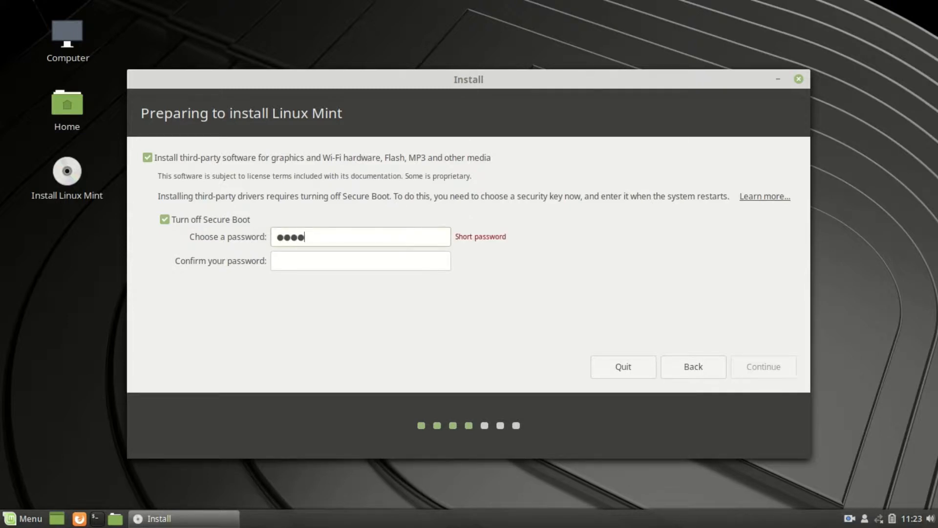
pyautogui.press('Tab')
pyautogui.write('************')
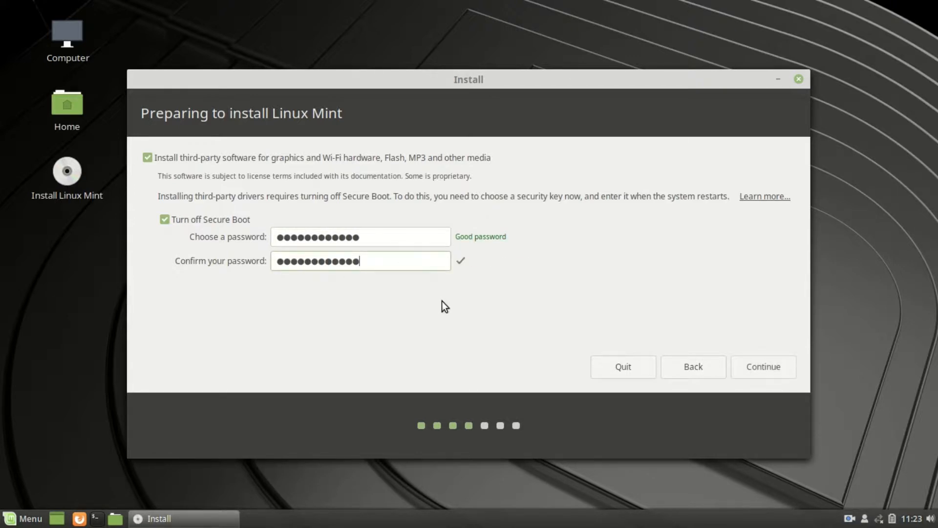
pyautogui.click(766, 372)
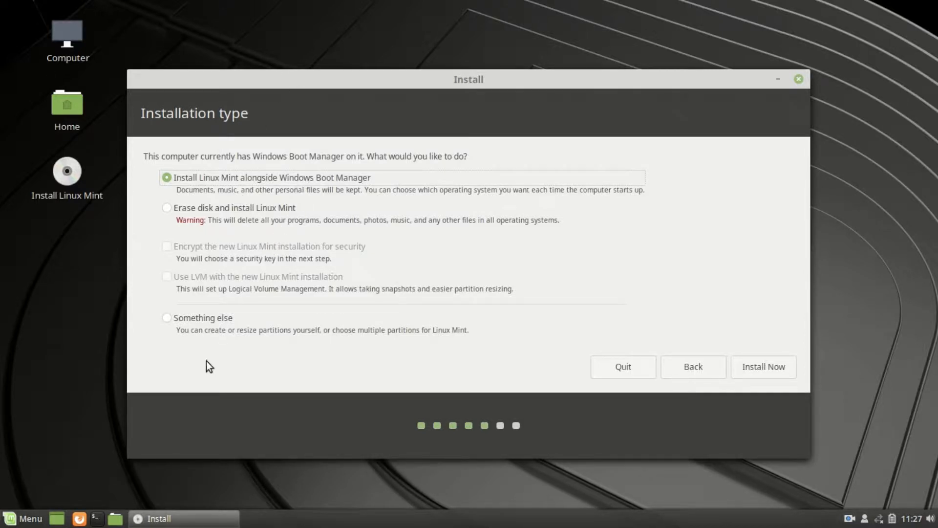
# - Choose Something else as the installation type and select the 47158 MB free space on /dev/sda
pyautogui.click(177, 318)
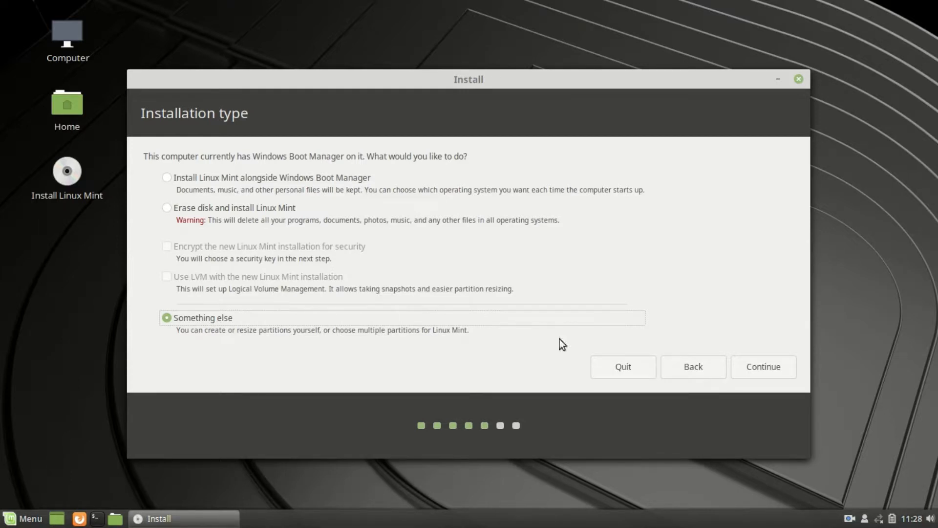
pyautogui.click(767, 368)
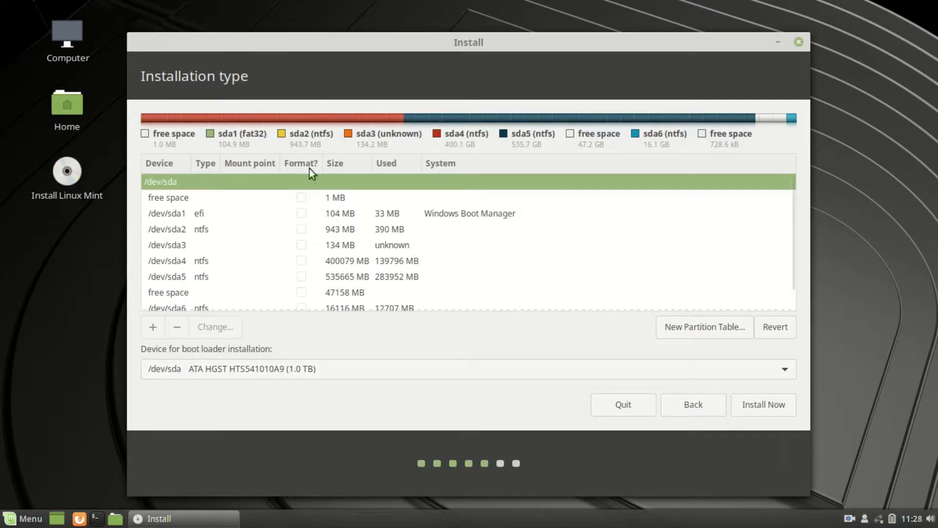
pyautogui.click(382, 293)
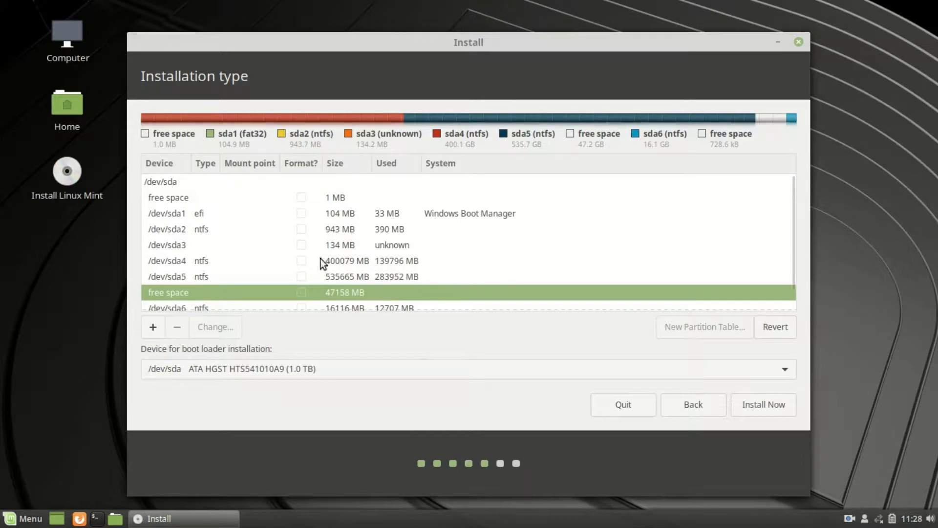
pyautogui.click(352, 196)
pyautogui.click(277, 293)
pyautogui.scroll(-1, 277, 294)
pyautogui.click(277, 294)
pyautogui.click(297, 301)
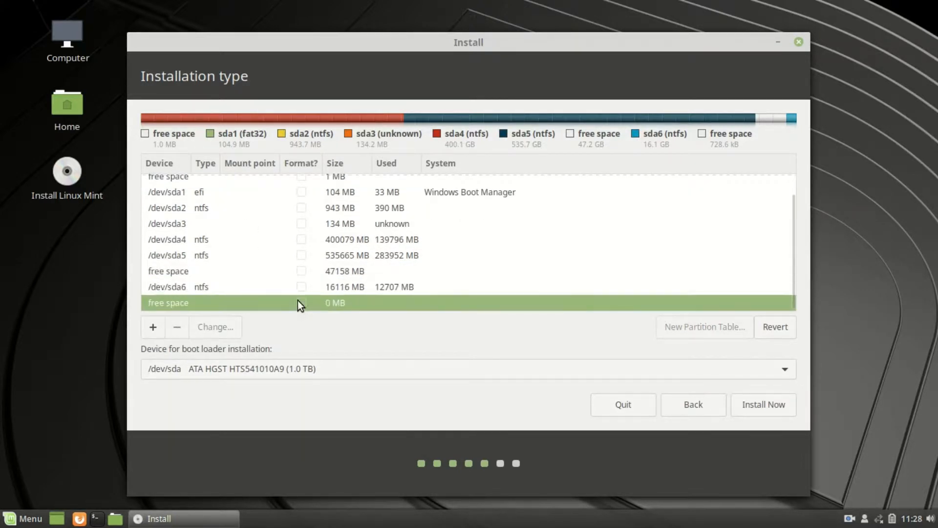
pyautogui.click(322, 271)
pyautogui.scroll(1, 274, 281)
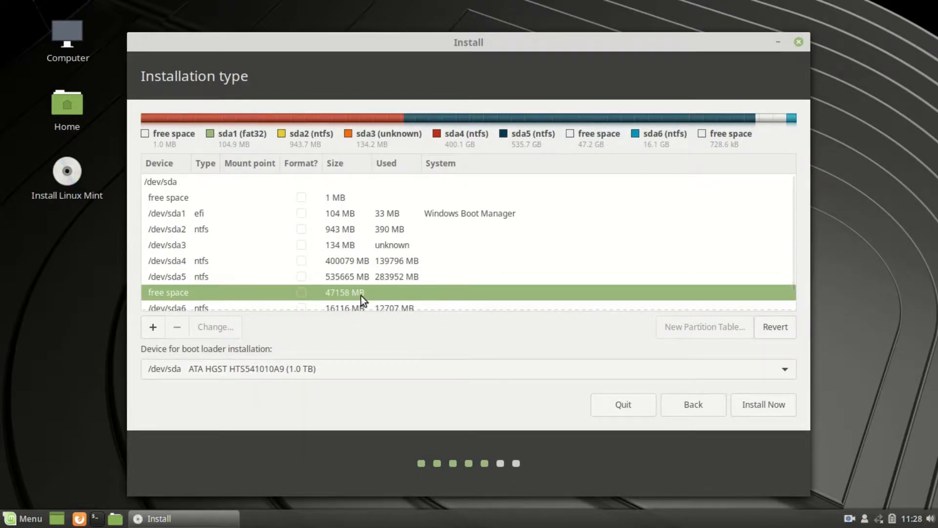
# - Create a 17158 MB logical Ext4 partition at the beginning of the selected free space with mount point /
pyautogui.click(155, 331)
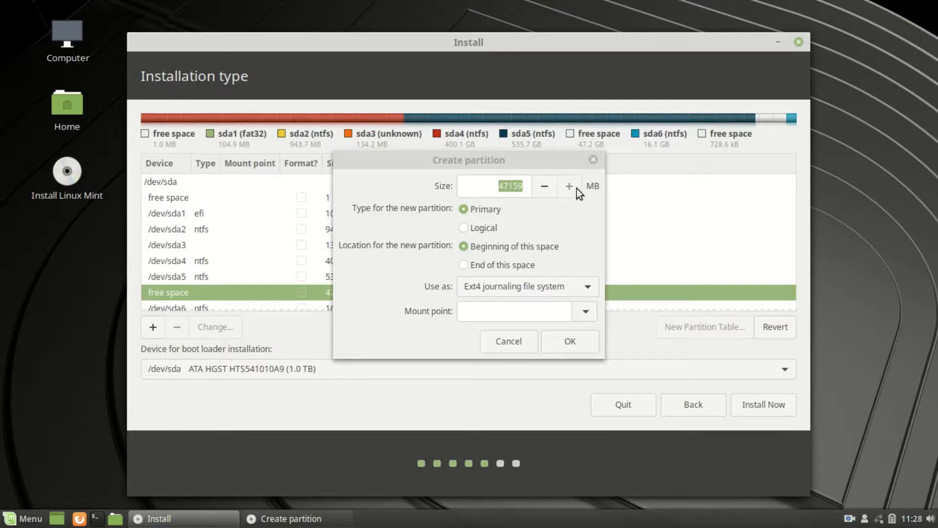
pyautogui.click(543, 185)
pyautogui.click(509, 186)
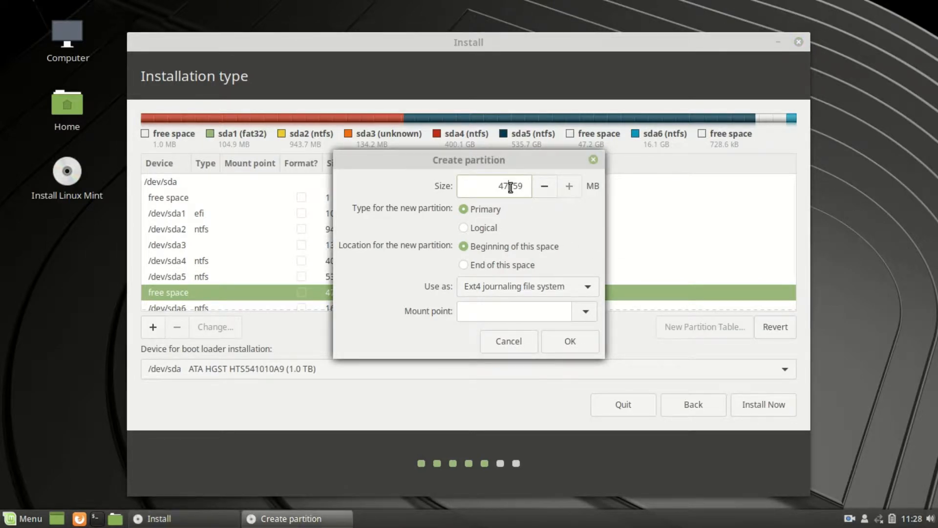
pyautogui.press('Left')
pyautogui.press('BackSpace')
pyautogui.press('End')
pyautogui.press('Down')
pyautogui.click(484, 228)
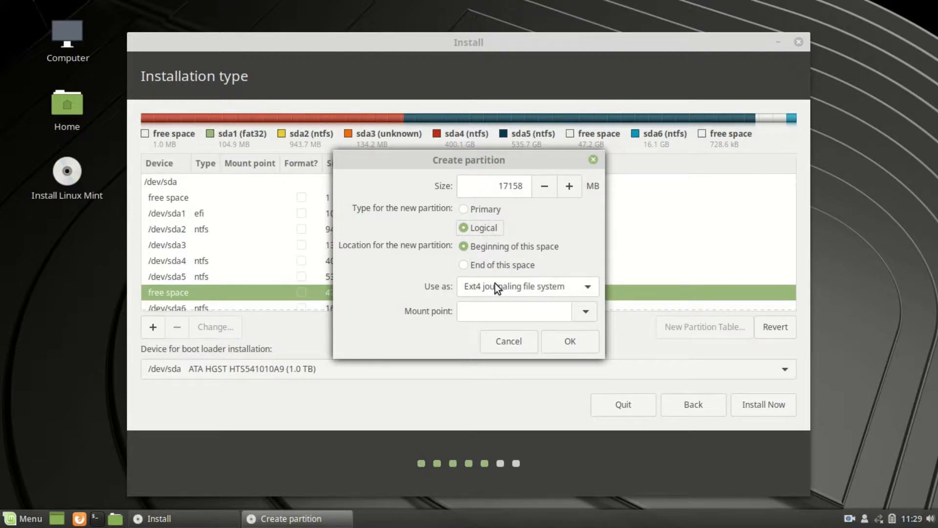
pyautogui.click(585, 314)
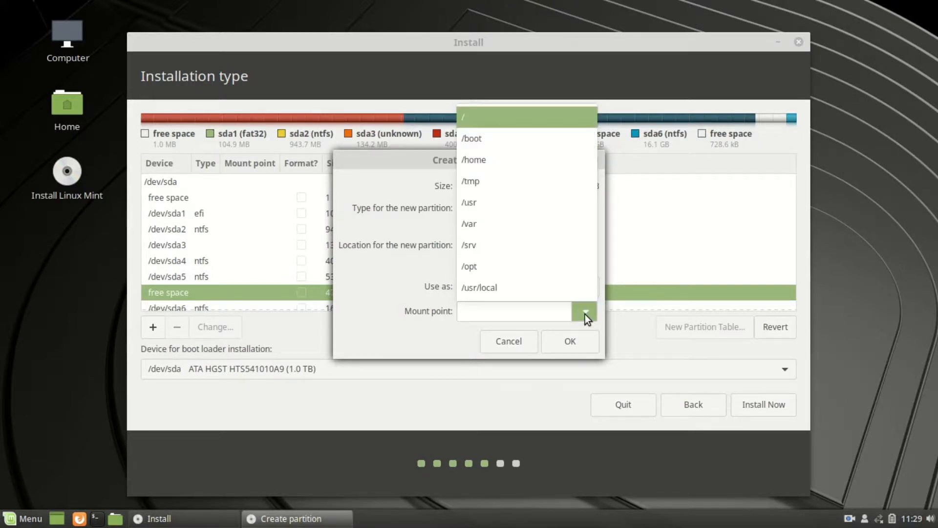
pyautogui.click(491, 123)
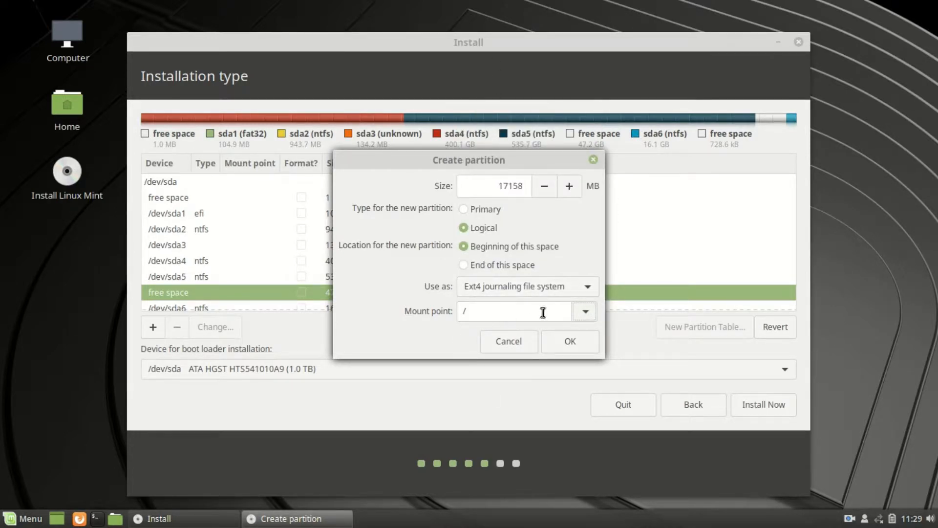
pyautogui.click(574, 343)
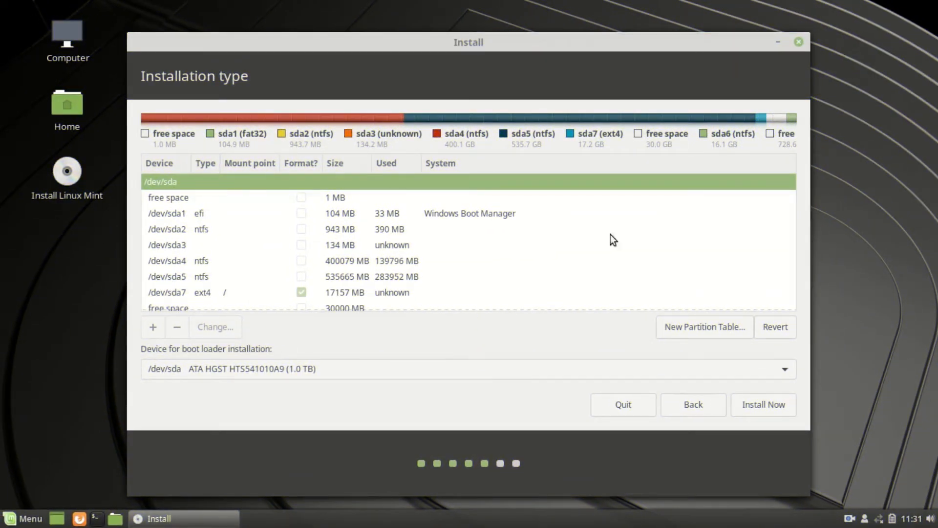
# - Create an 8000 MB logical swap area at the beginning of the 30000 MB free space
pyautogui.click(332, 261)
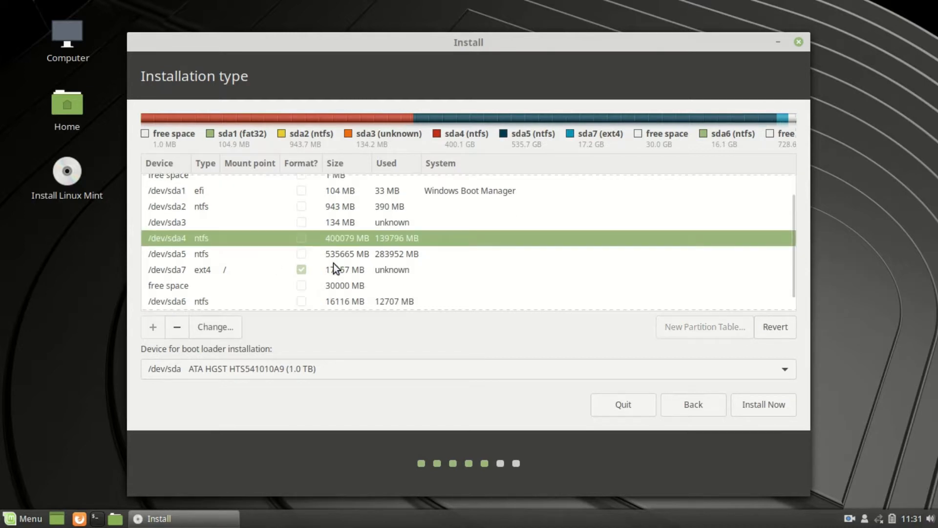
pyautogui.scroll(-2, 308, 303)
pyautogui.scroll(1, 306, 303)
pyautogui.scroll(1, 306, 307)
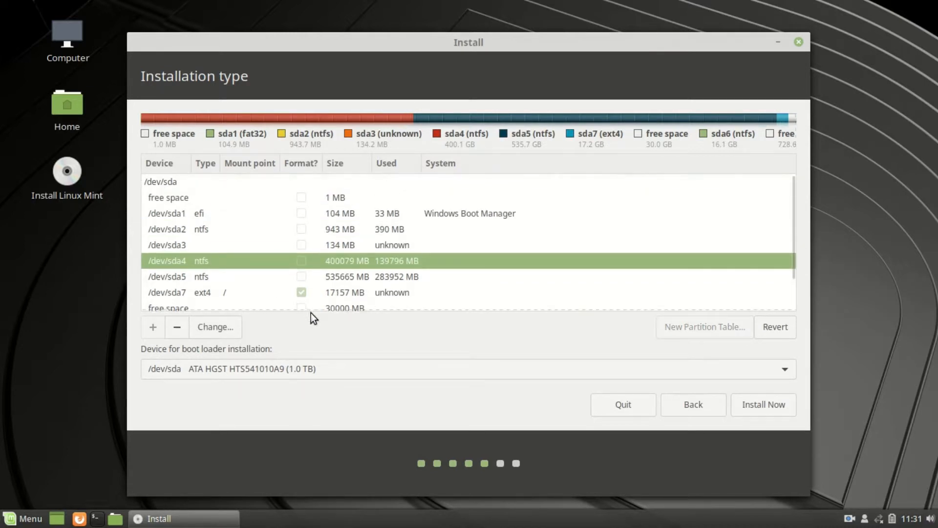
pyautogui.scroll(-1, 361, 273)
pyautogui.click(350, 286)
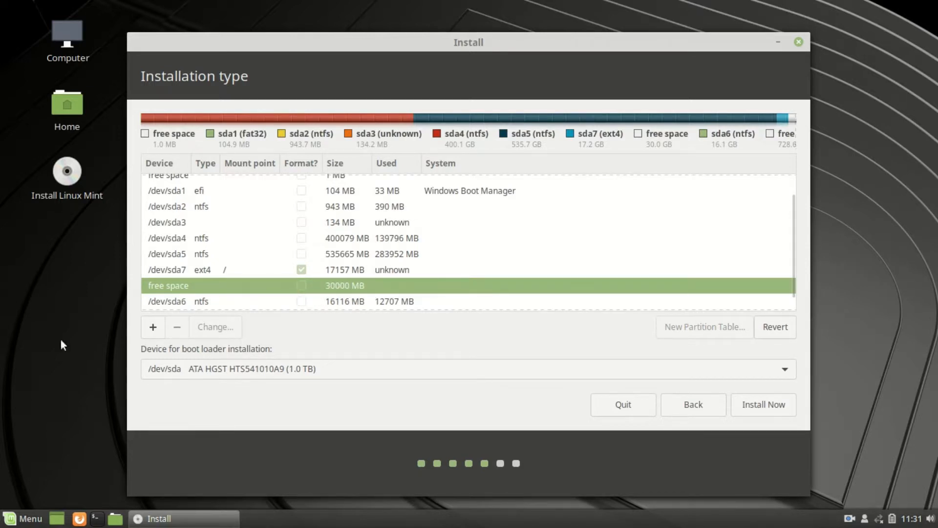
pyautogui.click(154, 327)
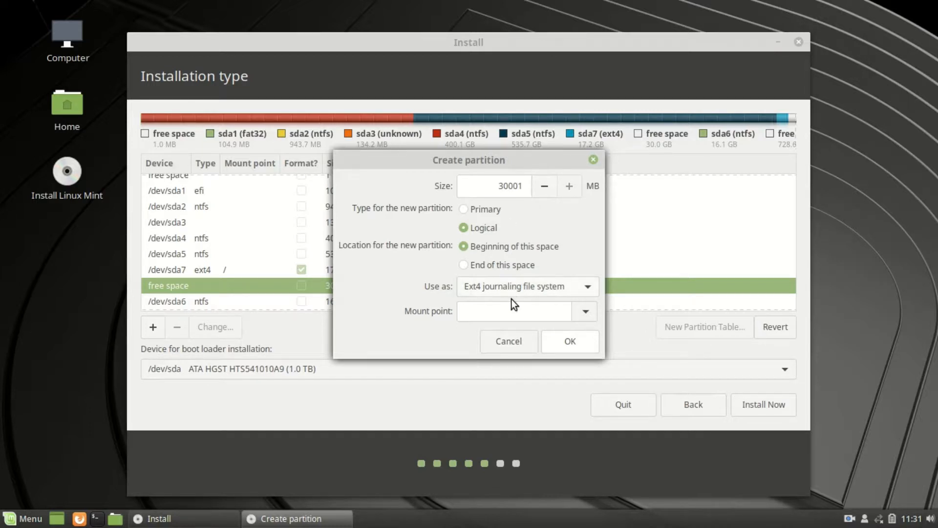
pyautogui.click(500, 286)
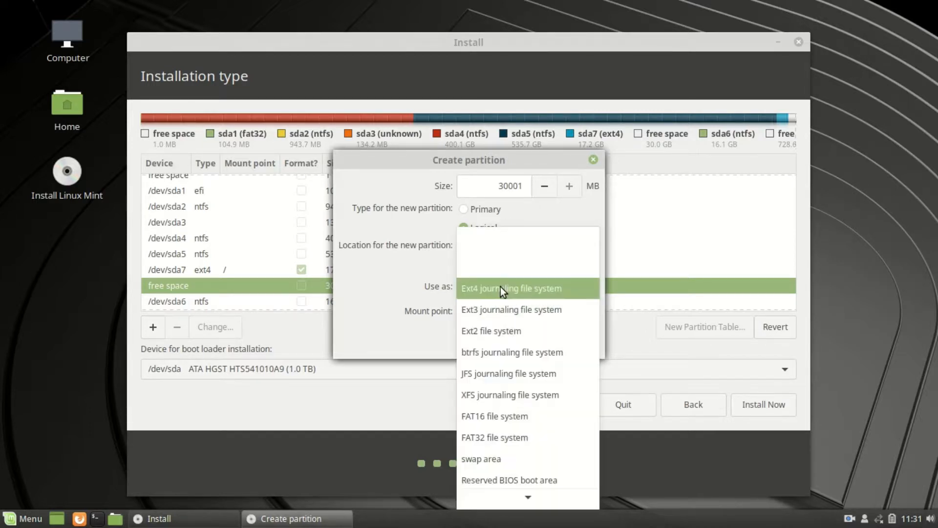
pyautogui.click(515, 460)
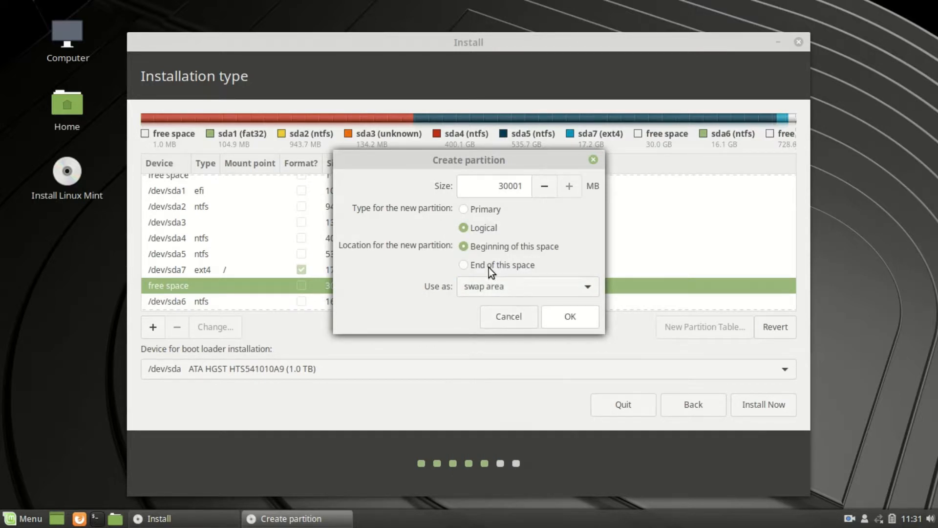
pyautogui.click(521, 187)
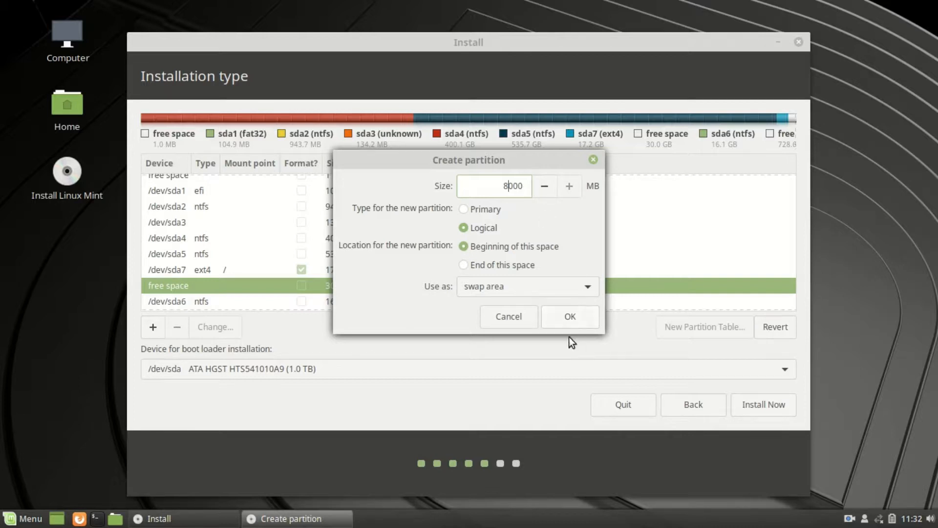
pyautogui.click(579, 318)
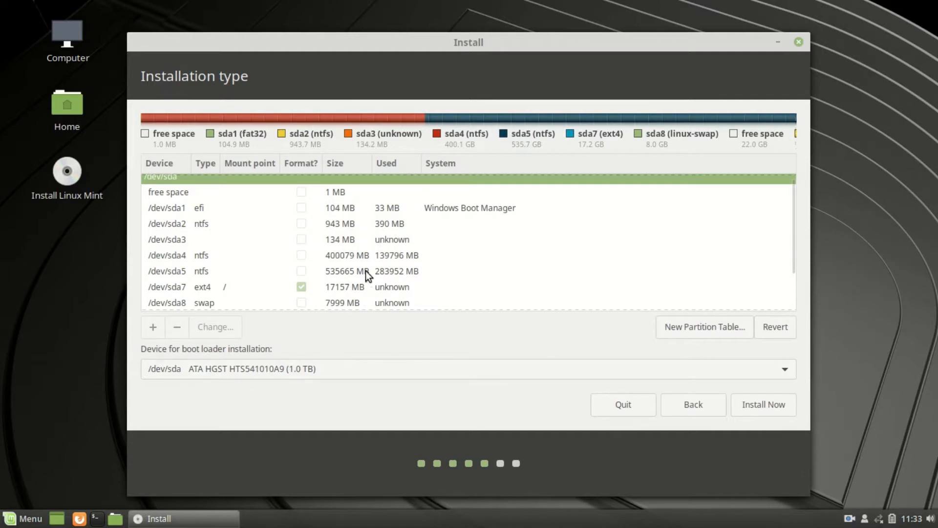
# - Create a logical Ext4 partition from the full 22001 MB free space with mount point /home
pyautogui.click(301, 192)
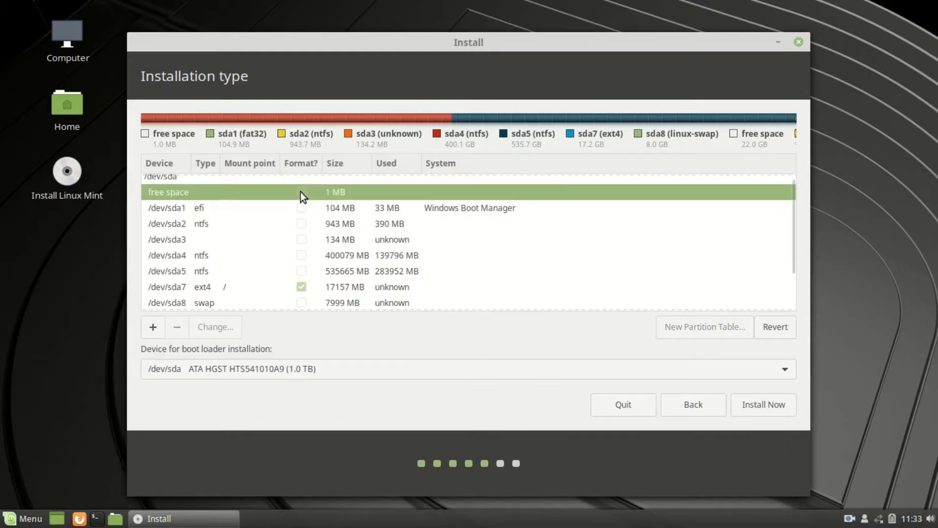
pyautogui.click(345, 288)
pyautogui.scroll(-3, 347, 290)
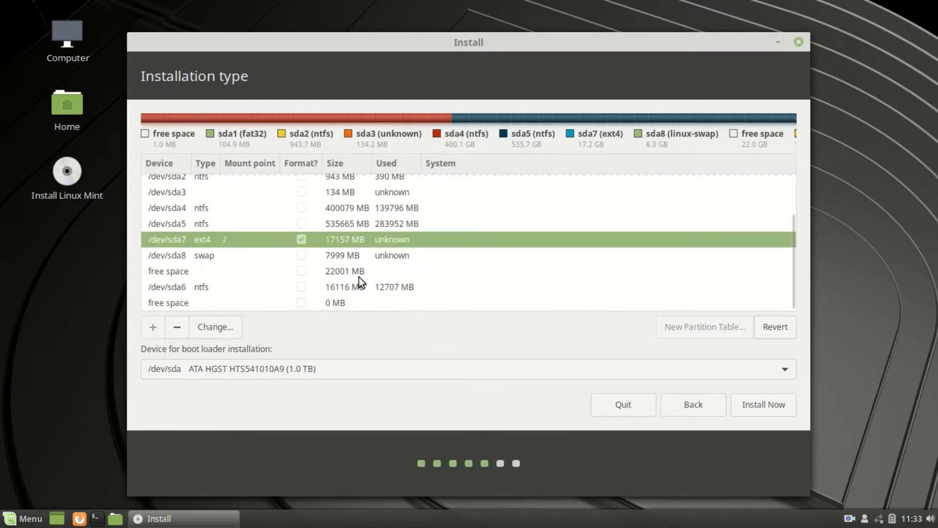
pyautogui.click(360, 274)
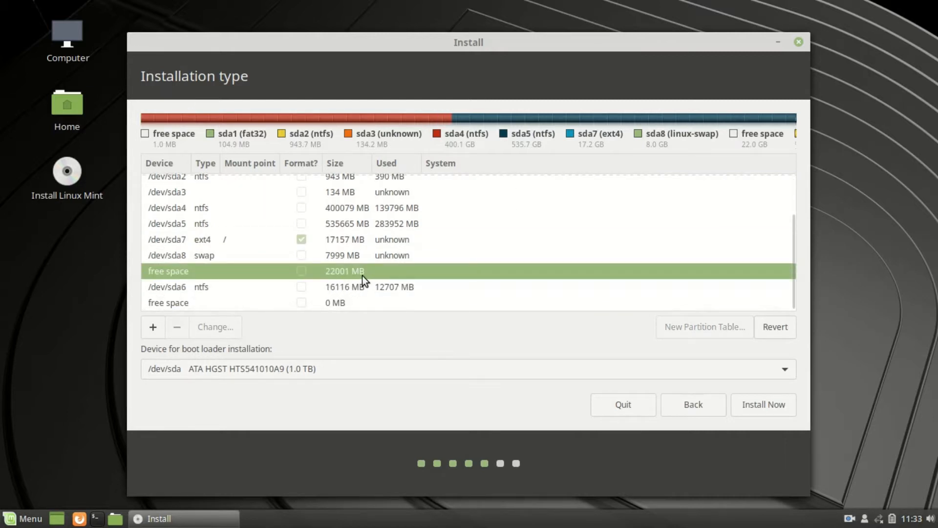
pyautogui.click(152, 328)
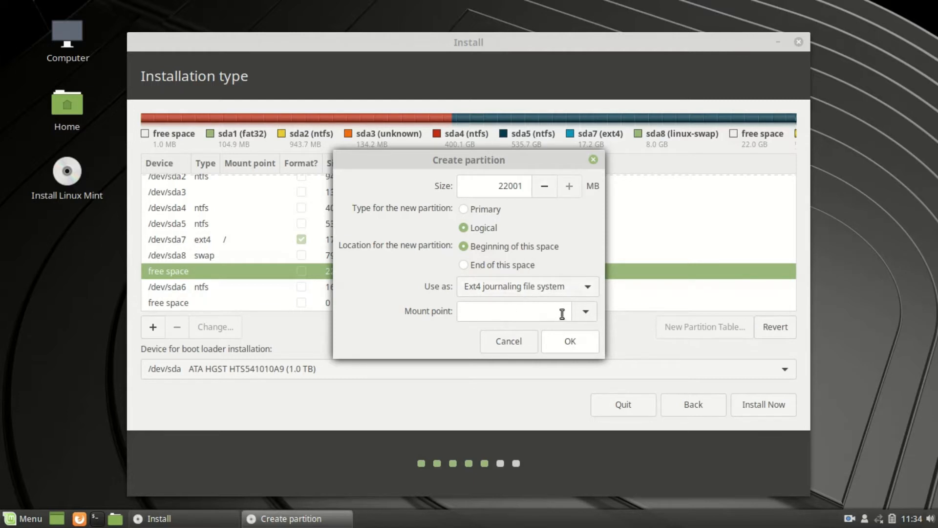
pyautogui.click(585, 312)
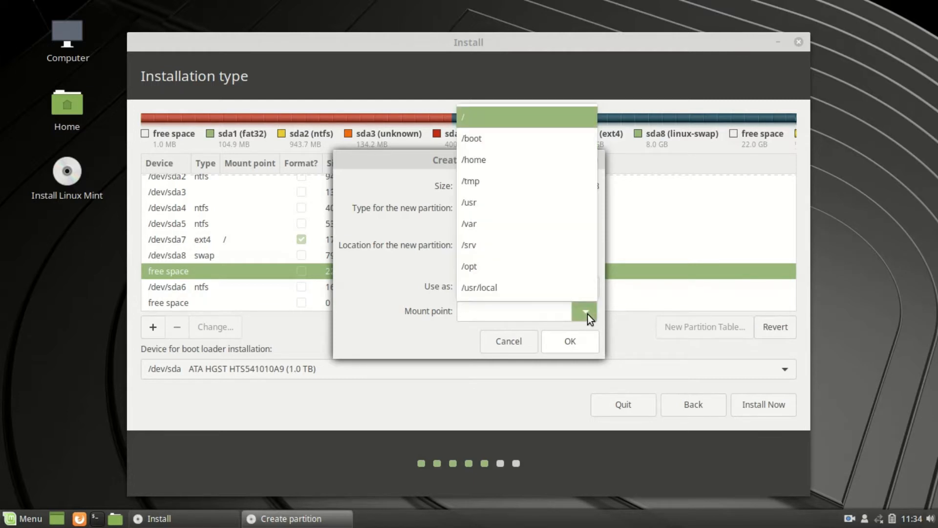
pyautogui.click(511, 165)
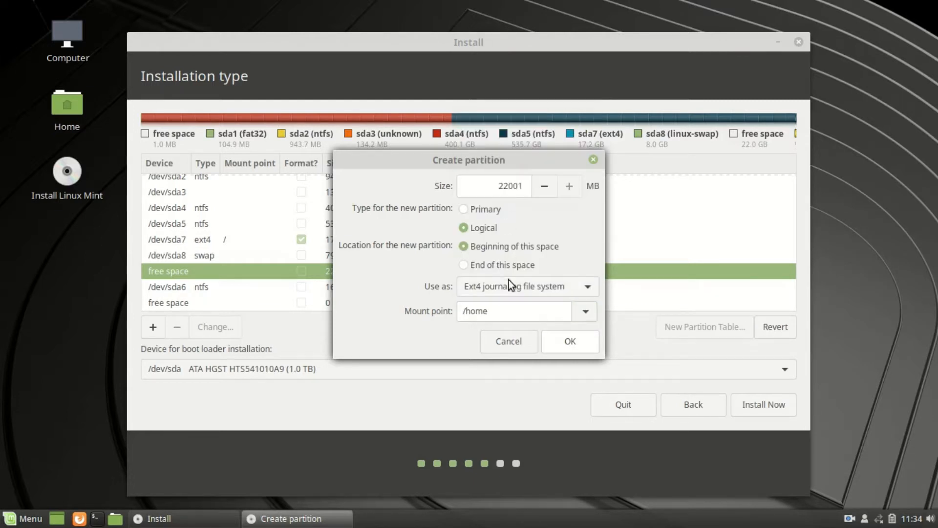
pyautogui.click(572, 340)
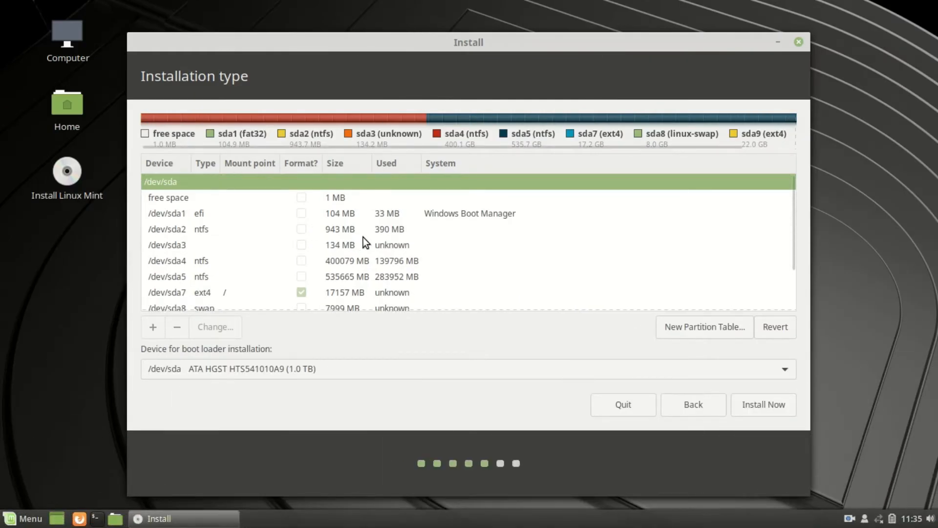
# - Review the partition list, checking the type, mount point and size of the new root, swap and /home partitions
pyautogui.scroll(-3, 363, 243)
pyautogui.scroll(3, 364, 258)
pyautogui.scroll(-2, 364, 259)
pyautogui.scroll(2, 364, 260)
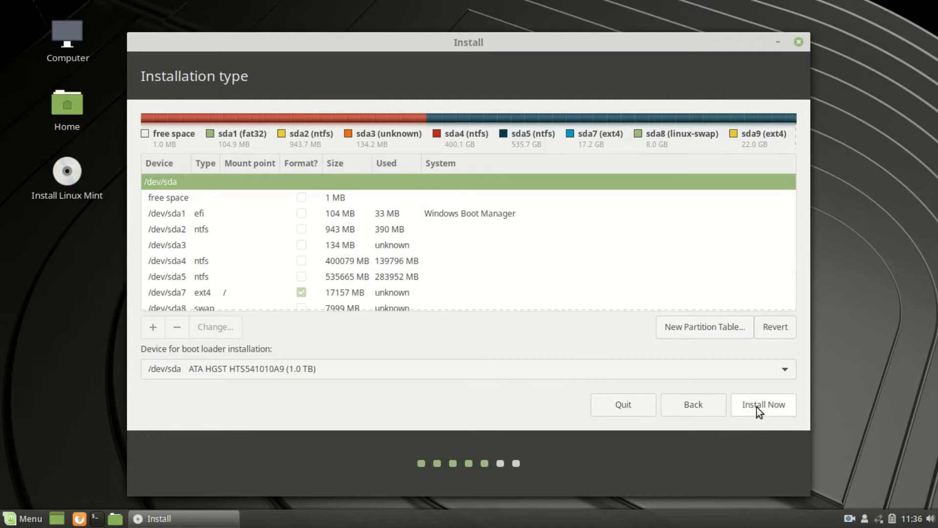
pyautogui.scroll(-3, 195, 271)
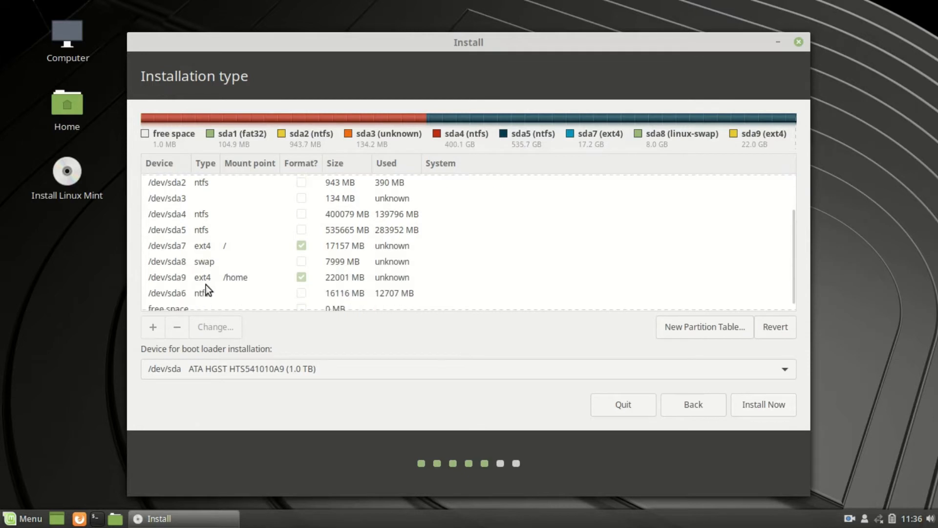
pyautogui.click(235, 251)
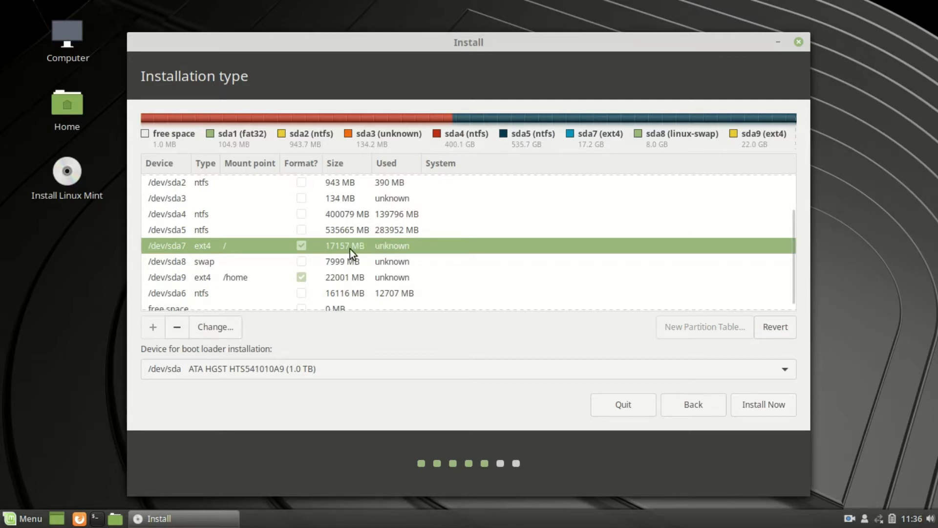
pyautogui.click(229, 260)
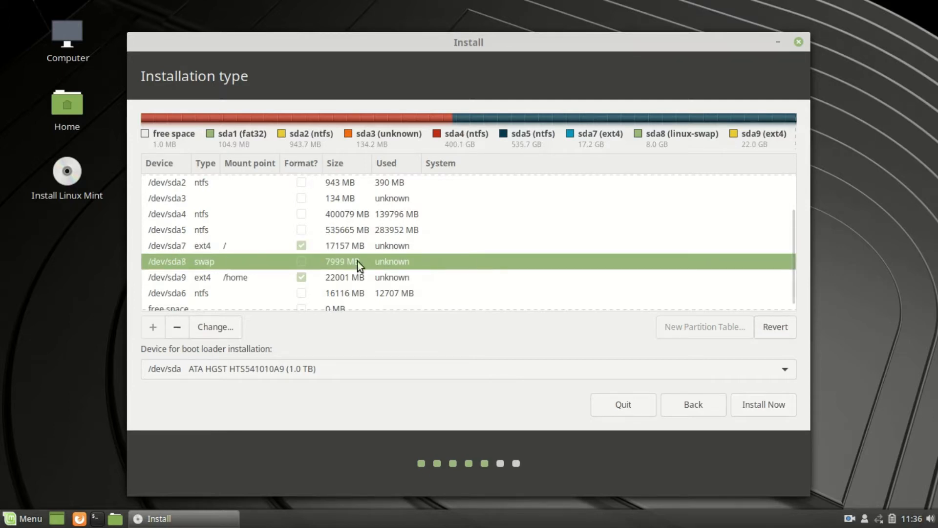
pyautogui.click(206, 282)
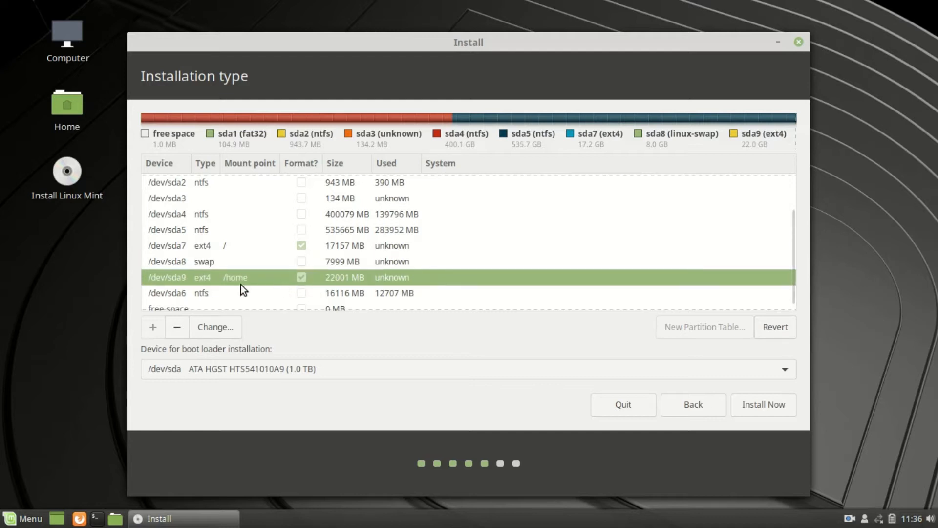
pyautogui.click(226, 245)
pyautogui.click(225, 262)
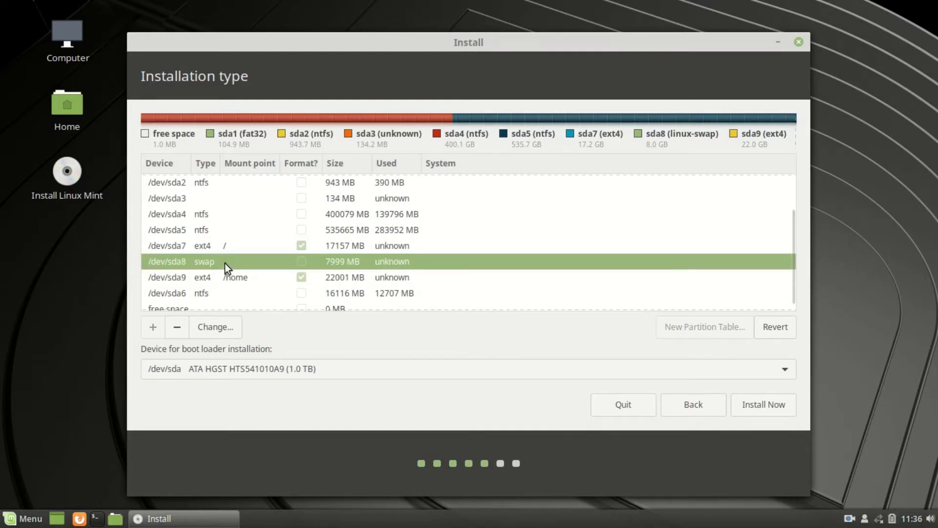
pyautogui.click(230, 270)
pyautogui.click(232, 246)
pyautogui.click(233, 260)
pyautogui.click(230, 272)
pyautogui.click(233, 246)
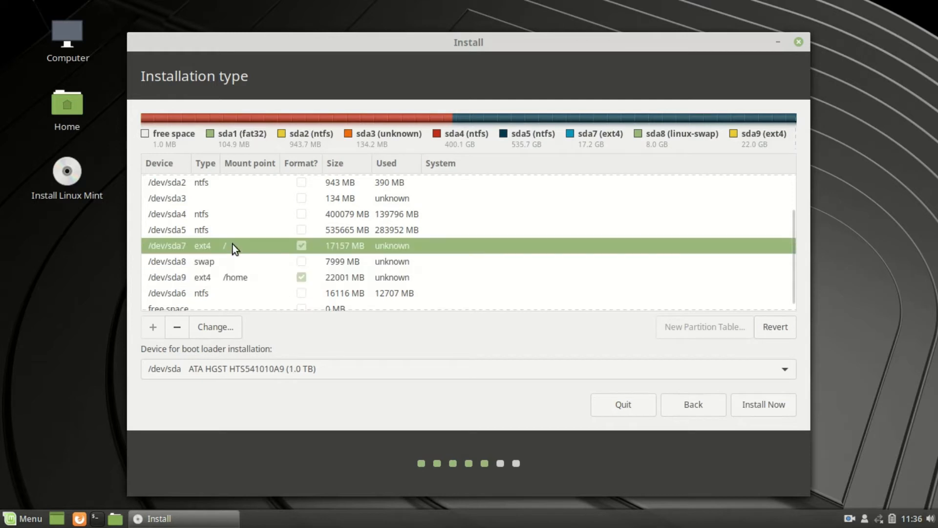
pyautogui.click(231, 273)
pyautogui.click(238, 262)
pyautogui.click(257, 247)
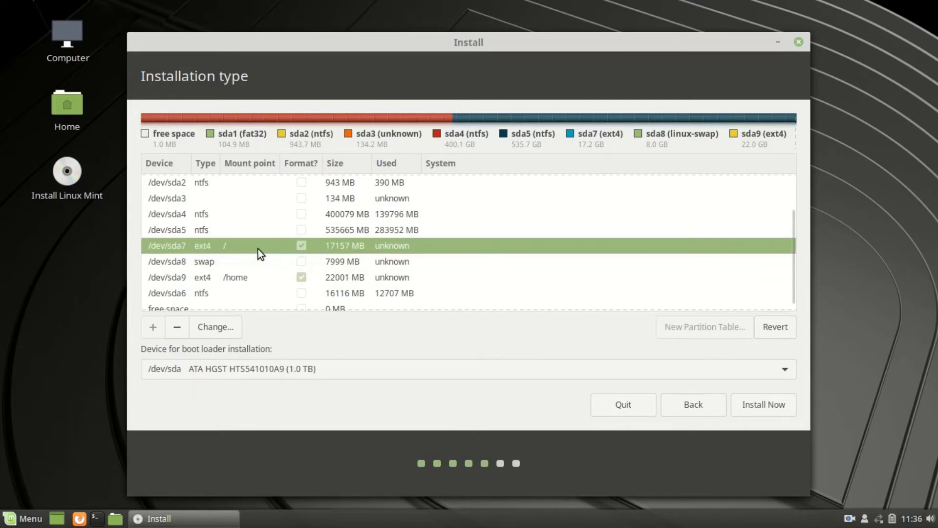
# - Start the installation with the boot loader on /dev/sda and confirm writing the listed partition changes to disk
pyautogui.click(775, 406)
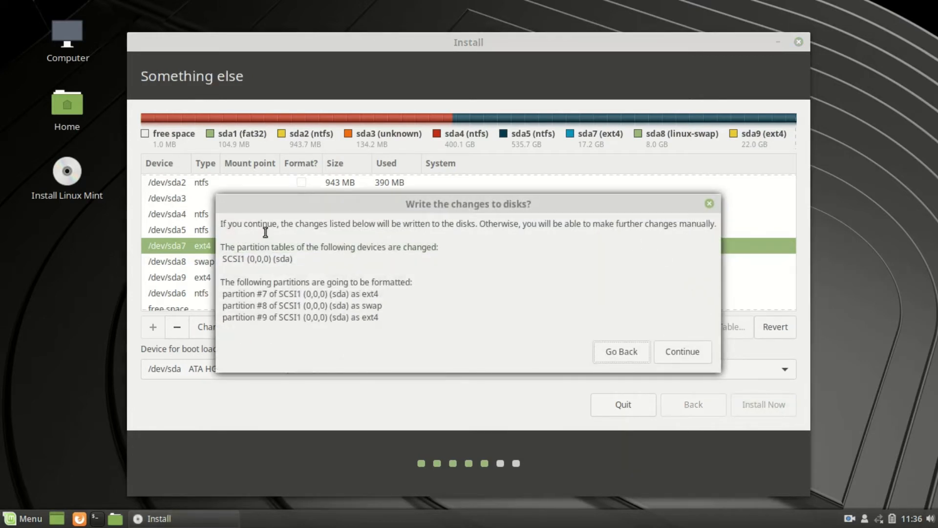
pyautogui.moveTo(716, 224); pyautogui.dragTo(481, 225)
pyautogui.moveTo(340, 225); pyautogui.dragTo(406, 288)
pyautogui.click(314, 326)
pyautogui.moveTo(282, 281); pyautogui.dragTo(362, 309)
pyautogui.click(363, 309)
pyautogui.tripleClick(404, 314)
pyautogui.click(405, 314)
pyautogui.click(683, 351)
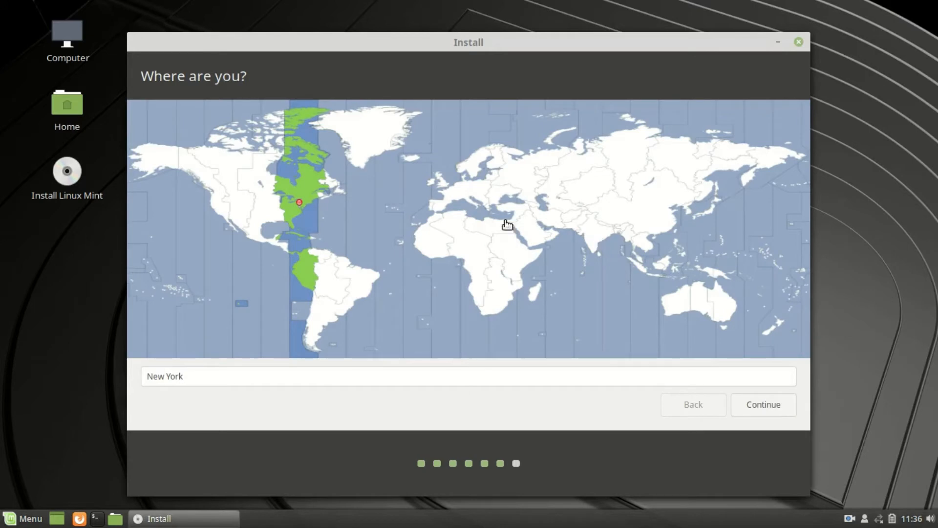
# - Set the location to Manila on the time zone map and continue to the user details
pyautogui.click(364, 207)
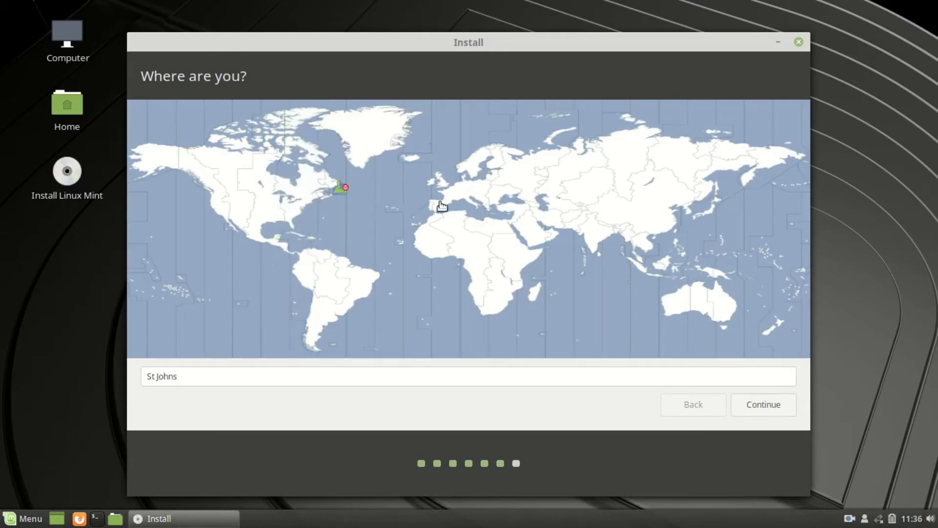
pyautogui.click(545, 222)
pyautogui.click(649, 245)
pyautogui.click(684, 247)
pyautogui.click(681, 246)
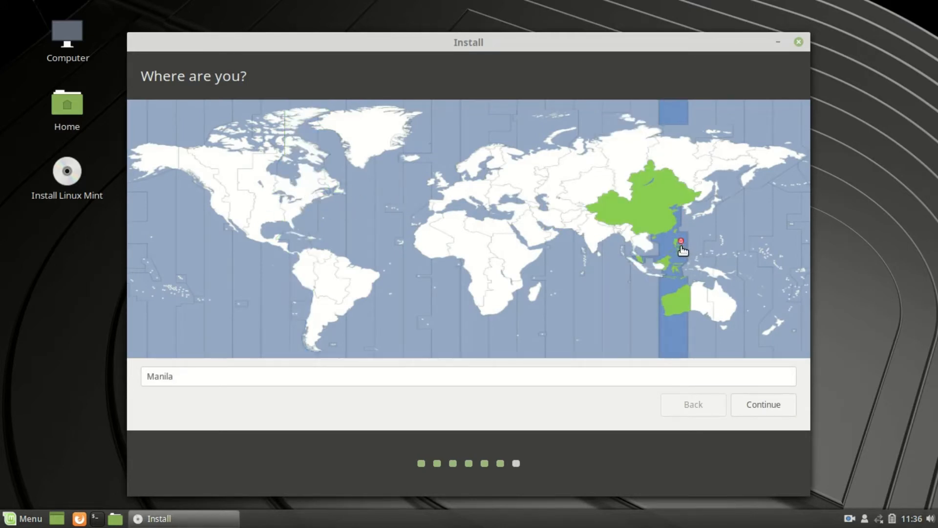
pyautogui.click(678, 246)
pyautogui.click(777, 408)
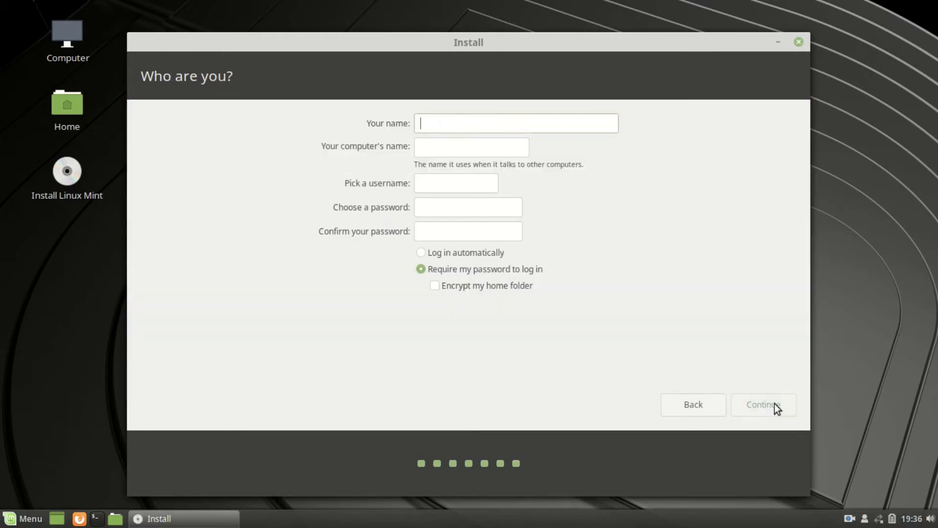
# - Enter the user's full name, then put the short nickname in the computer's name before -X555LJ and use it as username
pyautogui.write('Jan Patric')
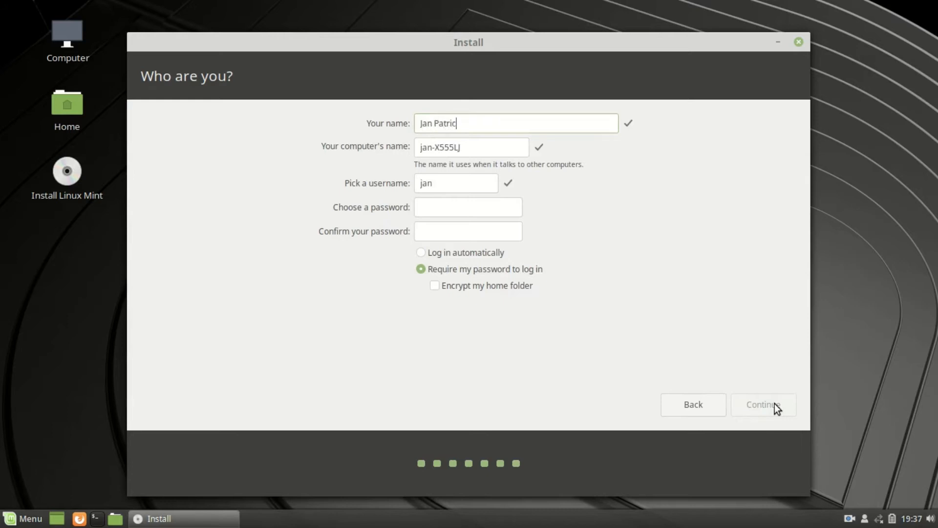
pyautogui.write('k Sanchez')
pyautogui.click(433, 147)
pyautogui.press('BackSpace')
pyautogui.press('BackSpace')
pyautogui.press('BackSpace')
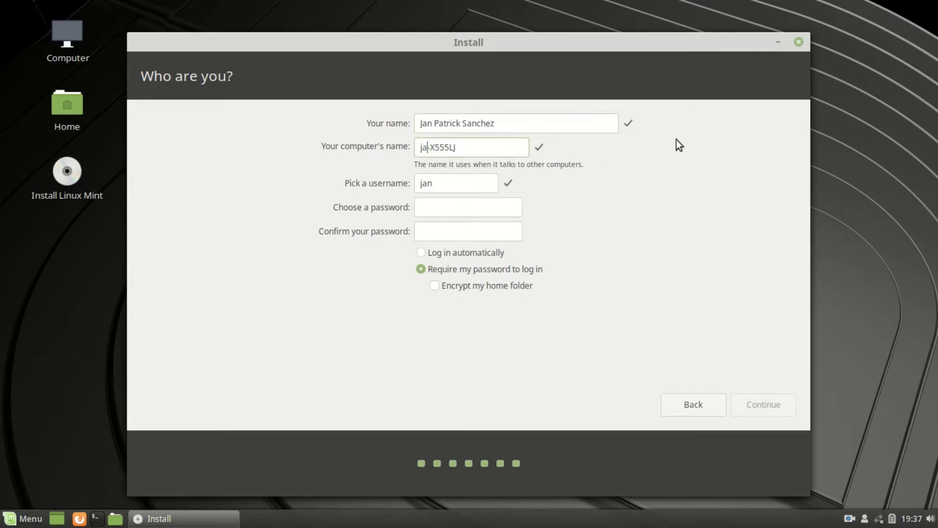
pyautogui.write('pat')
pyautogui.press('Tab')
pyautogui.write('pat')
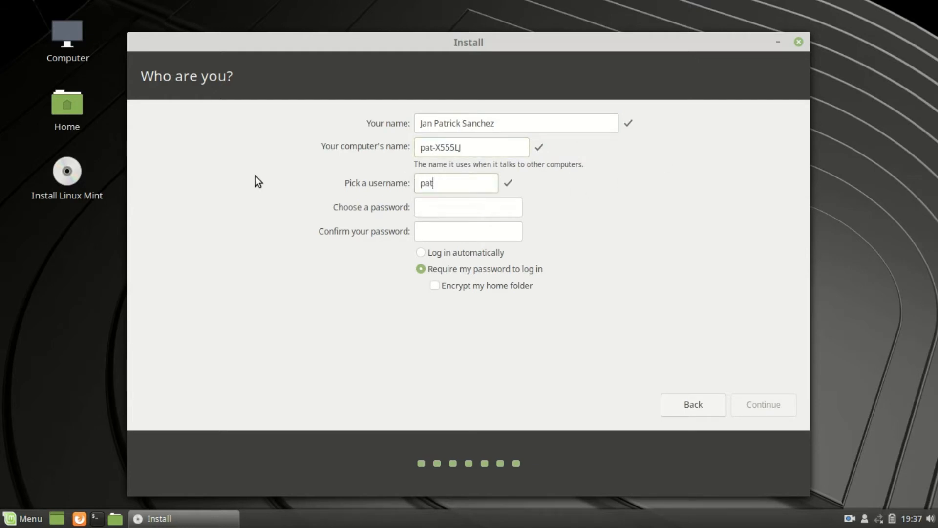
# - Enter a login password for the account and repeat it in the confirmation field
pyautogui.click(446, 208)
pyautogui.write('●●●●●●')
pyautogui.press('BackSpace')
pyautogui.press('BackSpace')
pyautogui.press('BackSpace')
pyautogui.press('BackSpace')
pyautogui.press('BackSpace')
pyautogui.press('BackSpace')
pyautogui.press('BackSpace')
pyautogui.press('BackSpace')
pyautogui.press('BackSpace')
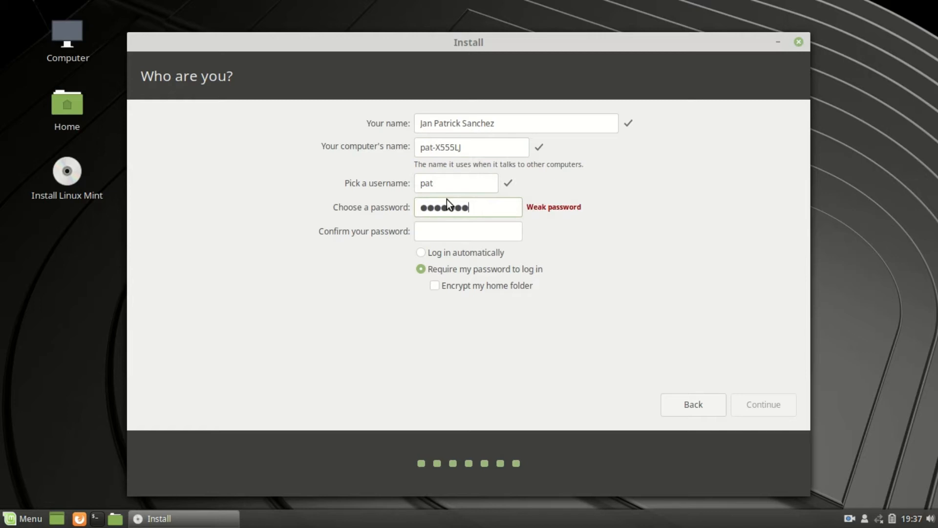
pyautogui.write('●●●●●●●●●●●●●')
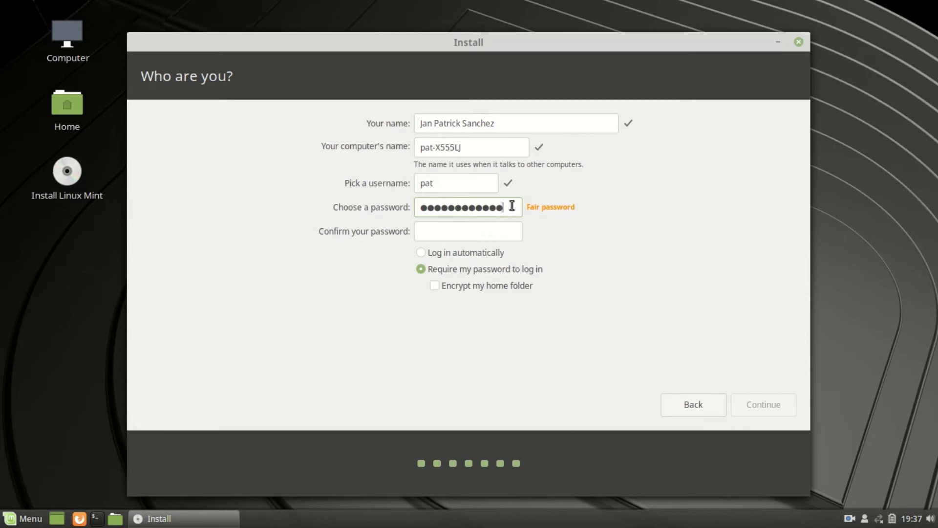
pyautogui.moveTo(513, 207); pyautogui.dragTo(303, 199)
pyautogui.write('●●●●●●●●●●●●●●')
pyautogui.click(487, 226)
pyautogui.write('●●●●●')
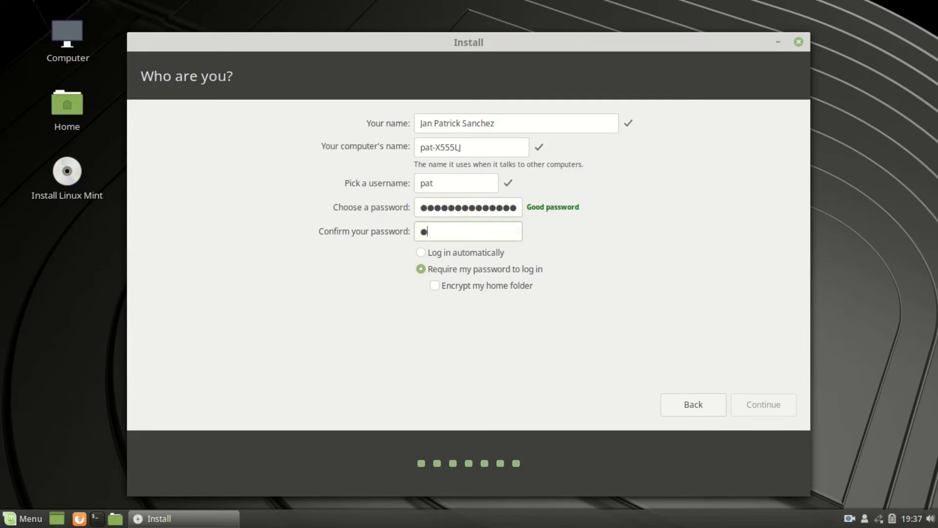
pyautogui.write('●●●●●●●●●')
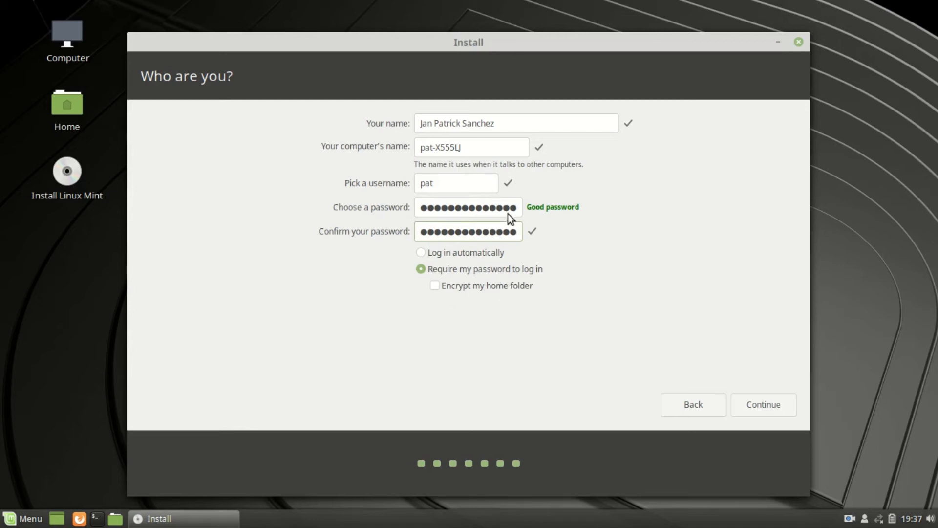
# - Clear both the account password and its confirmation
pyautogui.moveTo(517, 232); pyautogui.dragTo(296, 233)
pyautogui.press('BackSpace')
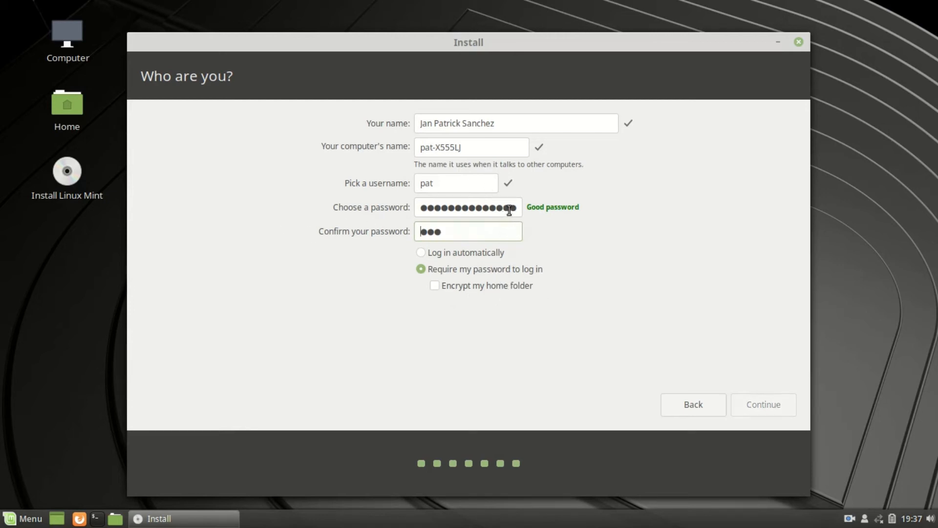
pyautogui.moveTo(419, 230); pyautogui.dragTo(593, 222)
pyautogui.press('BackSpace')
pyautogui.doubleClick(515, 207)
pyautogui.press('BackSpace')
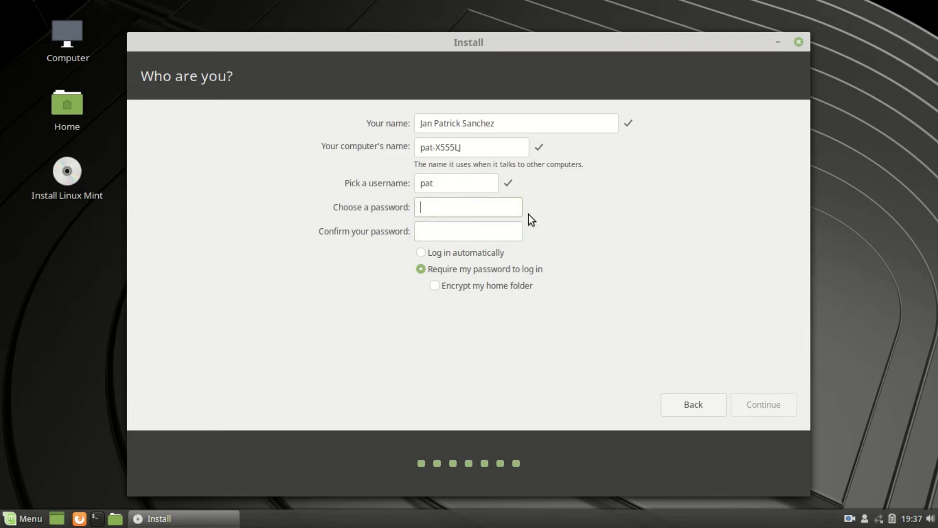
# - Enter and confirm the account password, keeping the password required at login, and continue with the installation
pyautogui.write('********')
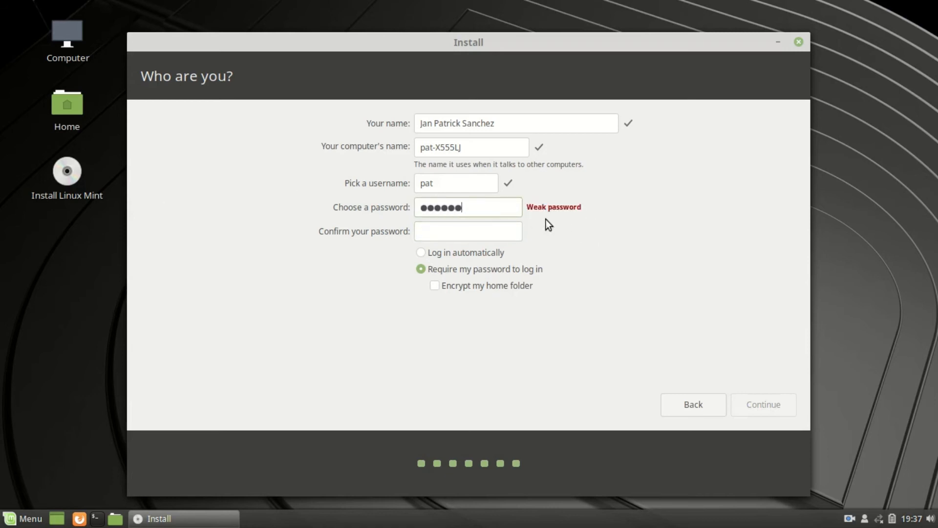
pyautogui.write('******')
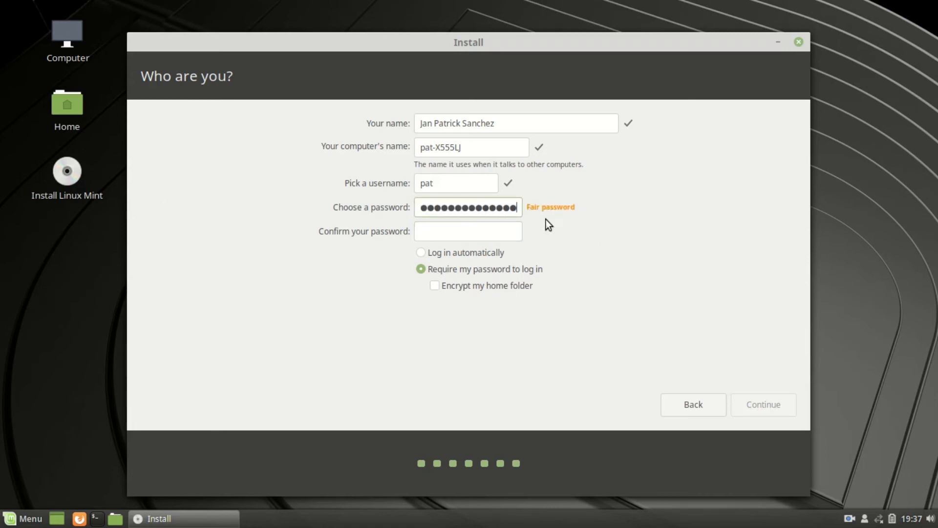
pyautogui.press('Tab')
pyautogui.write('*******')
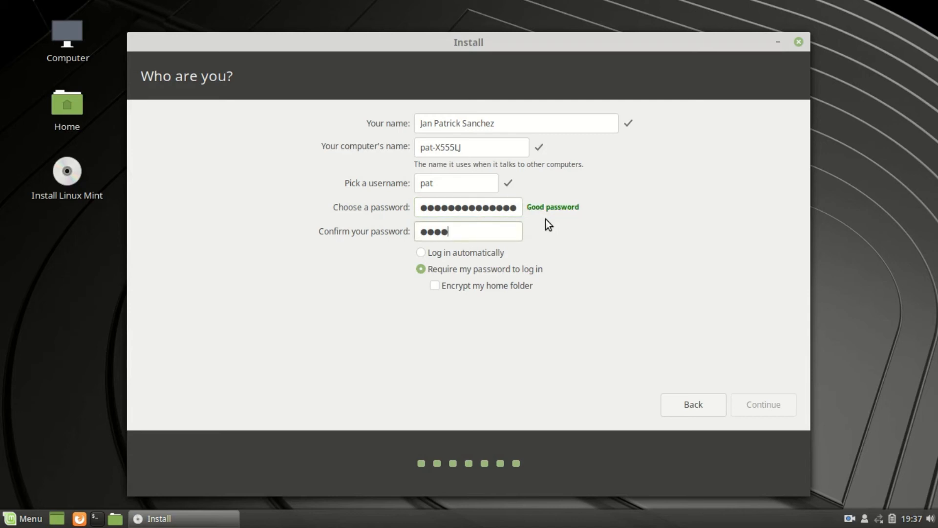
pyautogui.write('*******')
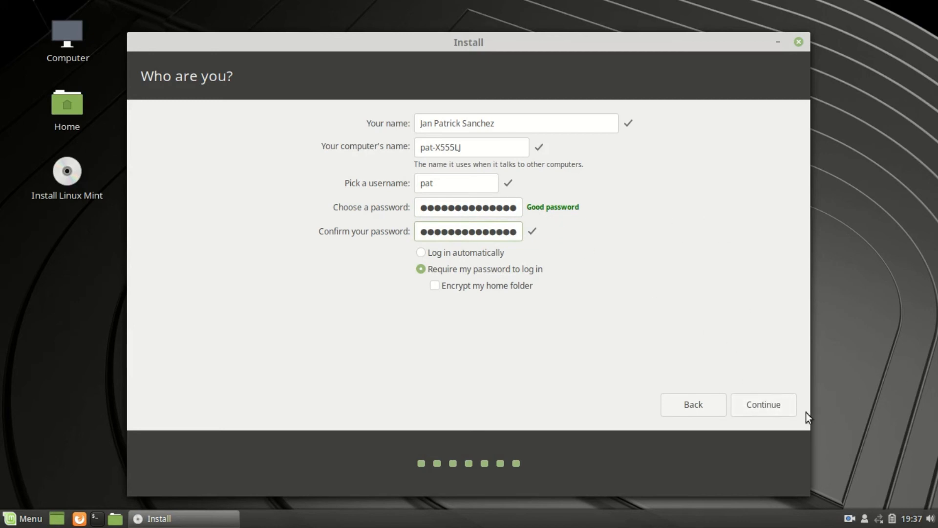
pyautogui.click(775, 407)
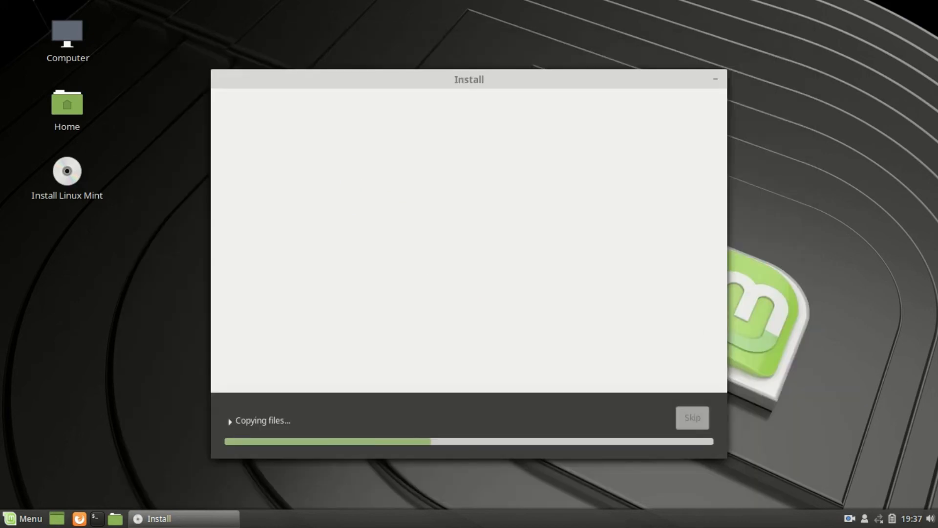